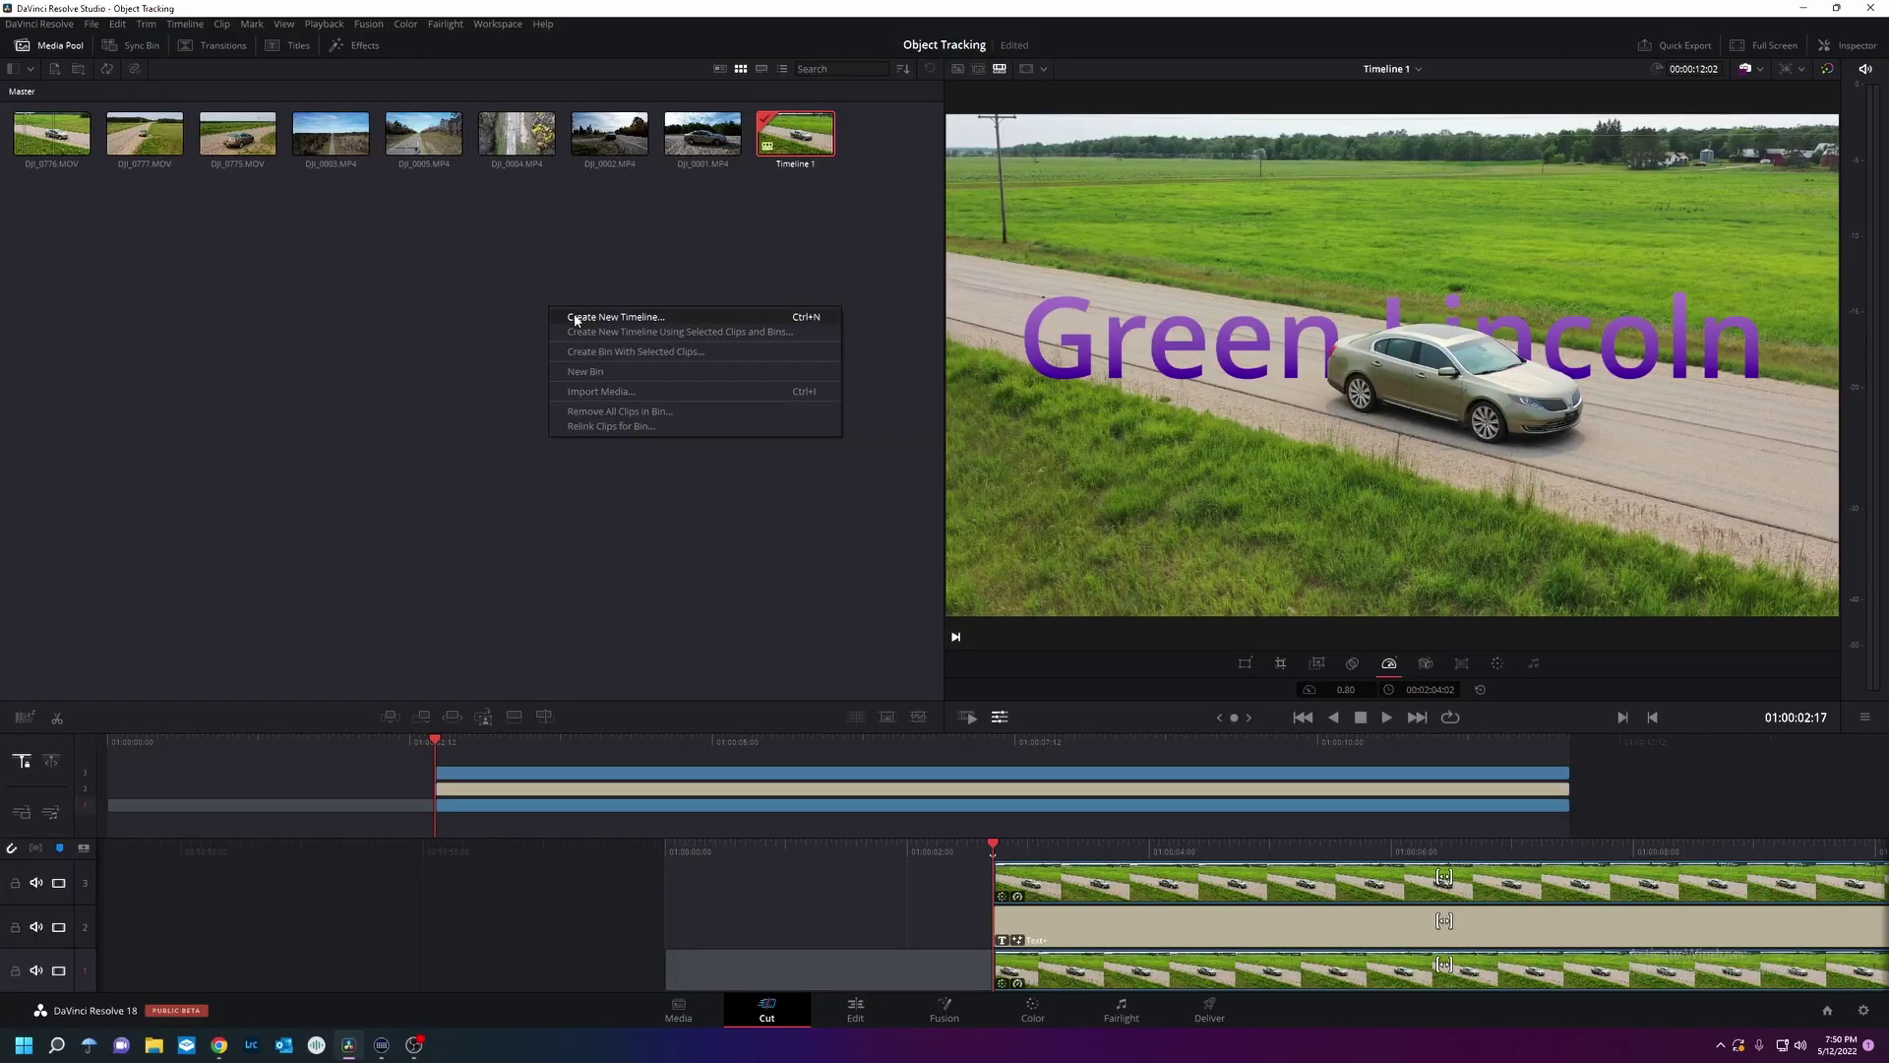
Step: Create the empty Timeline 2 and preview later frames of the DJI_0776.MOV drone clip
left_click(576, 317)
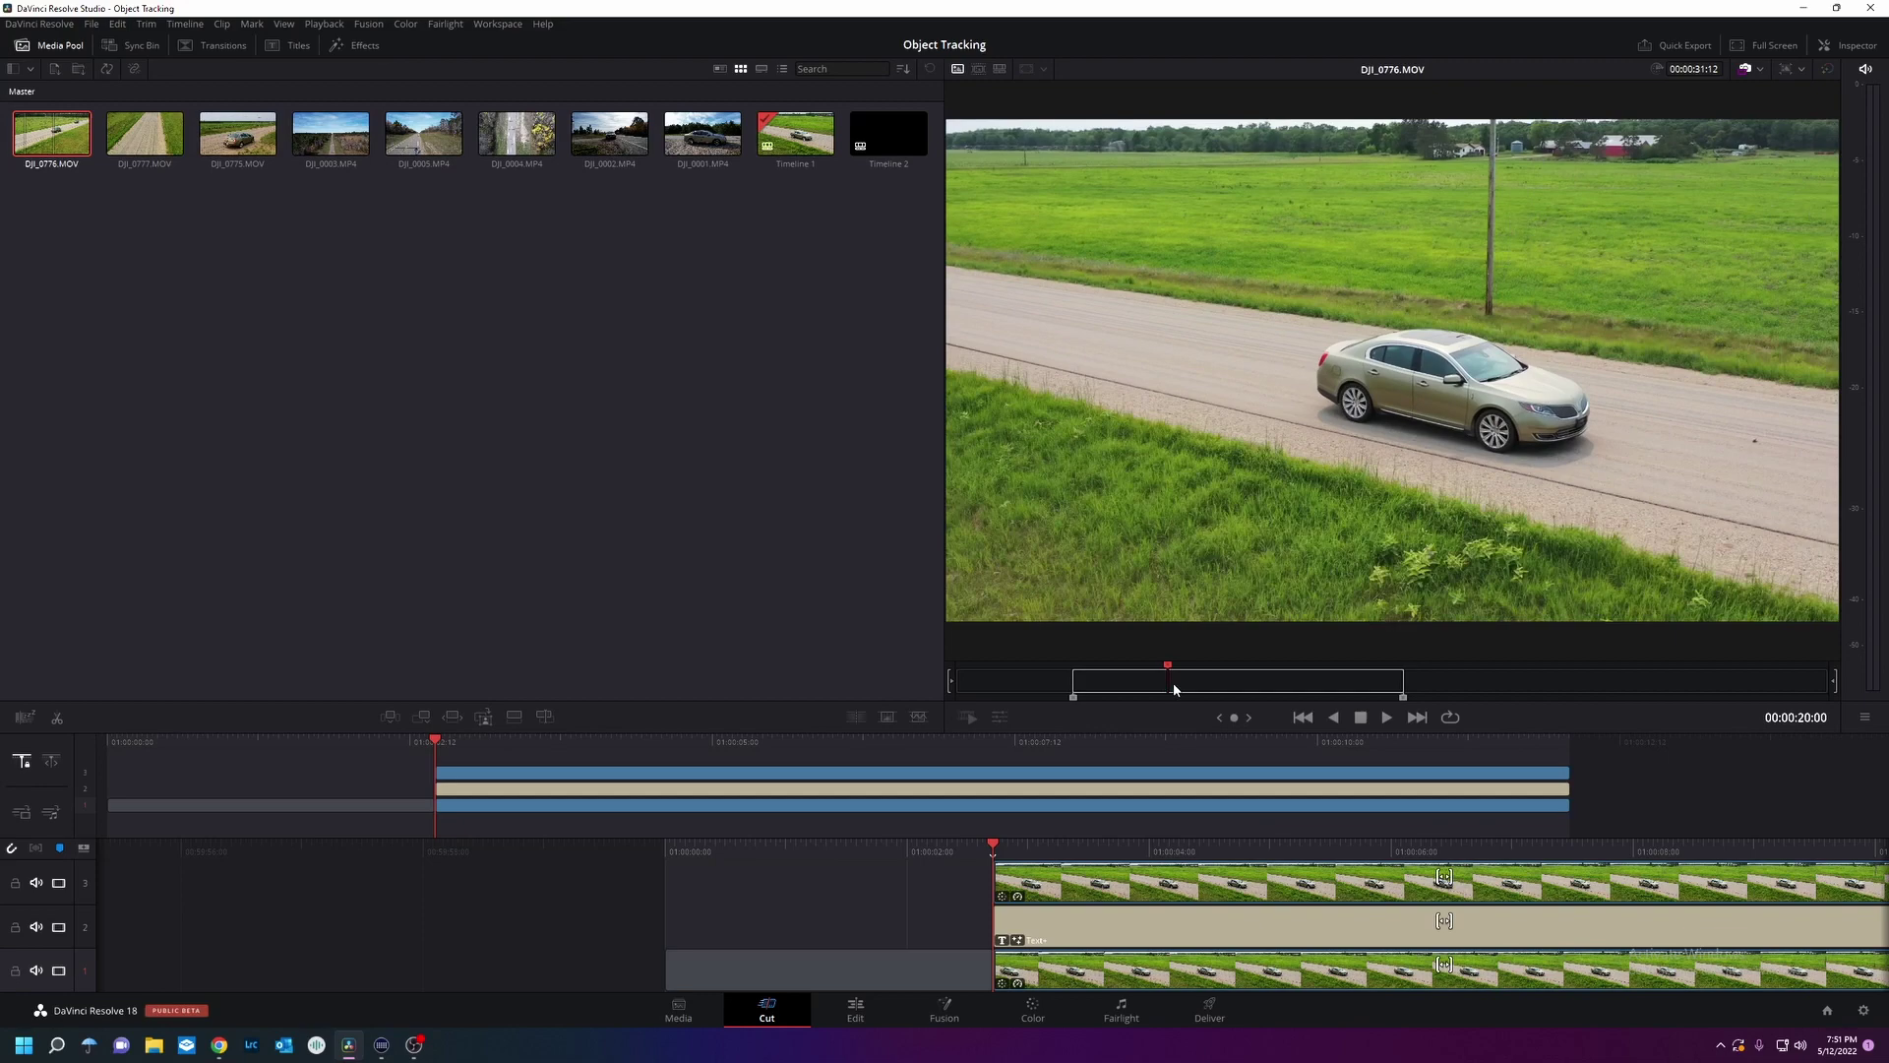
mouse_move(1173, 688)
left_mouse_down()
mouse_move(1337, 697)
mouse_move(1137, 694)
mouse_move(1249, 699)
mouse_move(1147, 695)
mouse_move(1179, 693)
left_mouse_up()
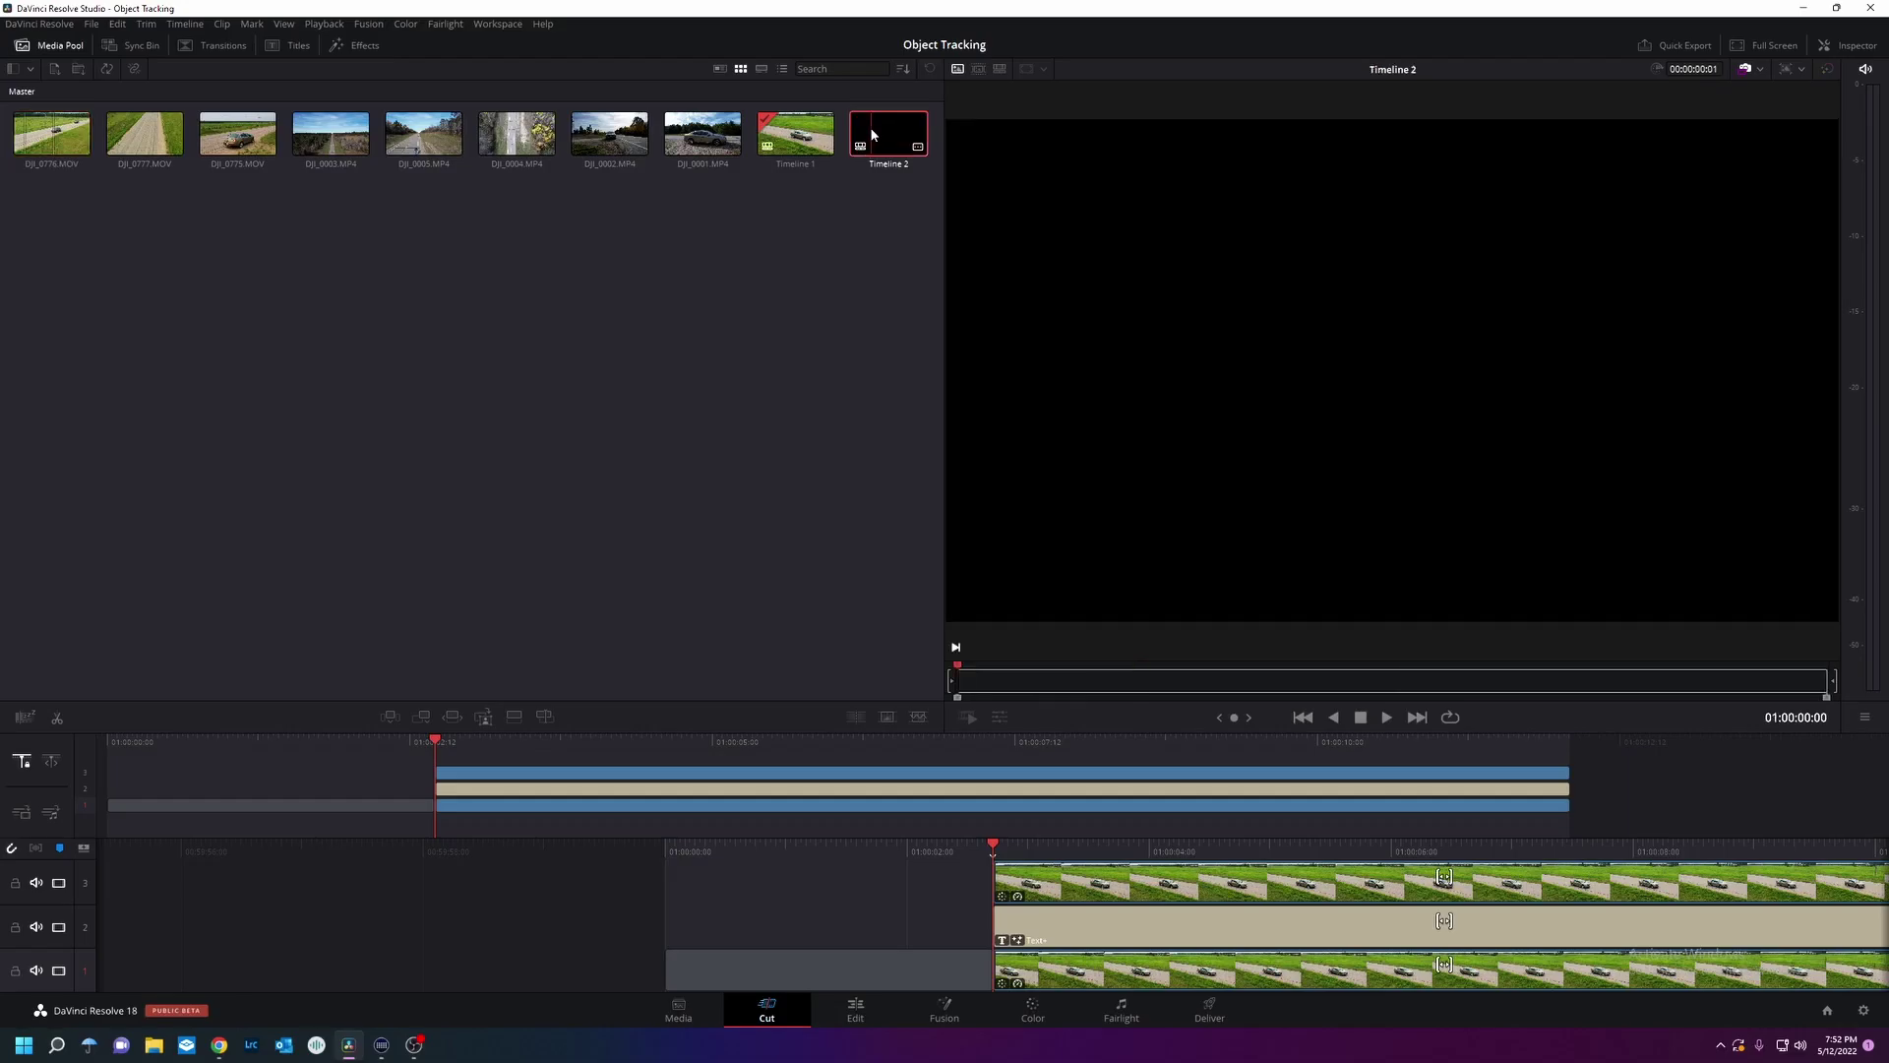
Step: Place DJI_0776.MOV onto Timeline 2 and save the project
left_click(83, 126)
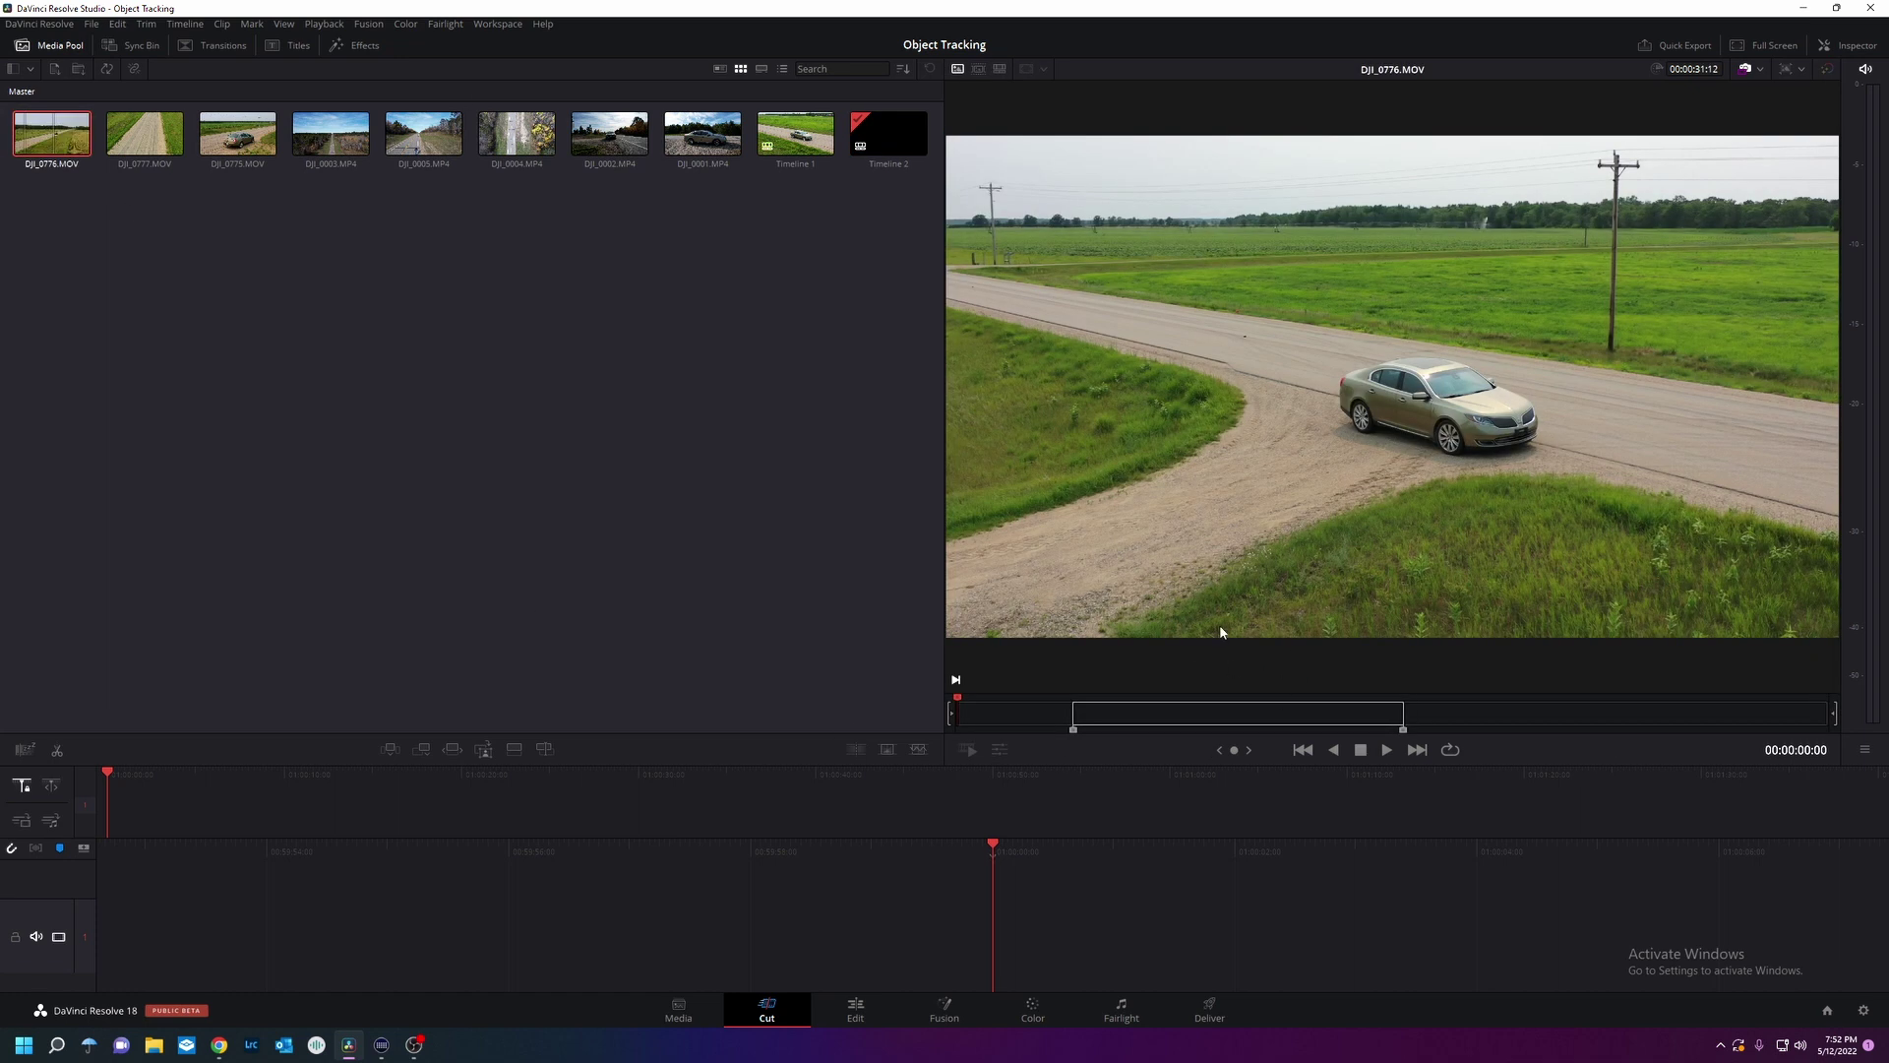
left_click_drag(1283, 561, 1048, 883)
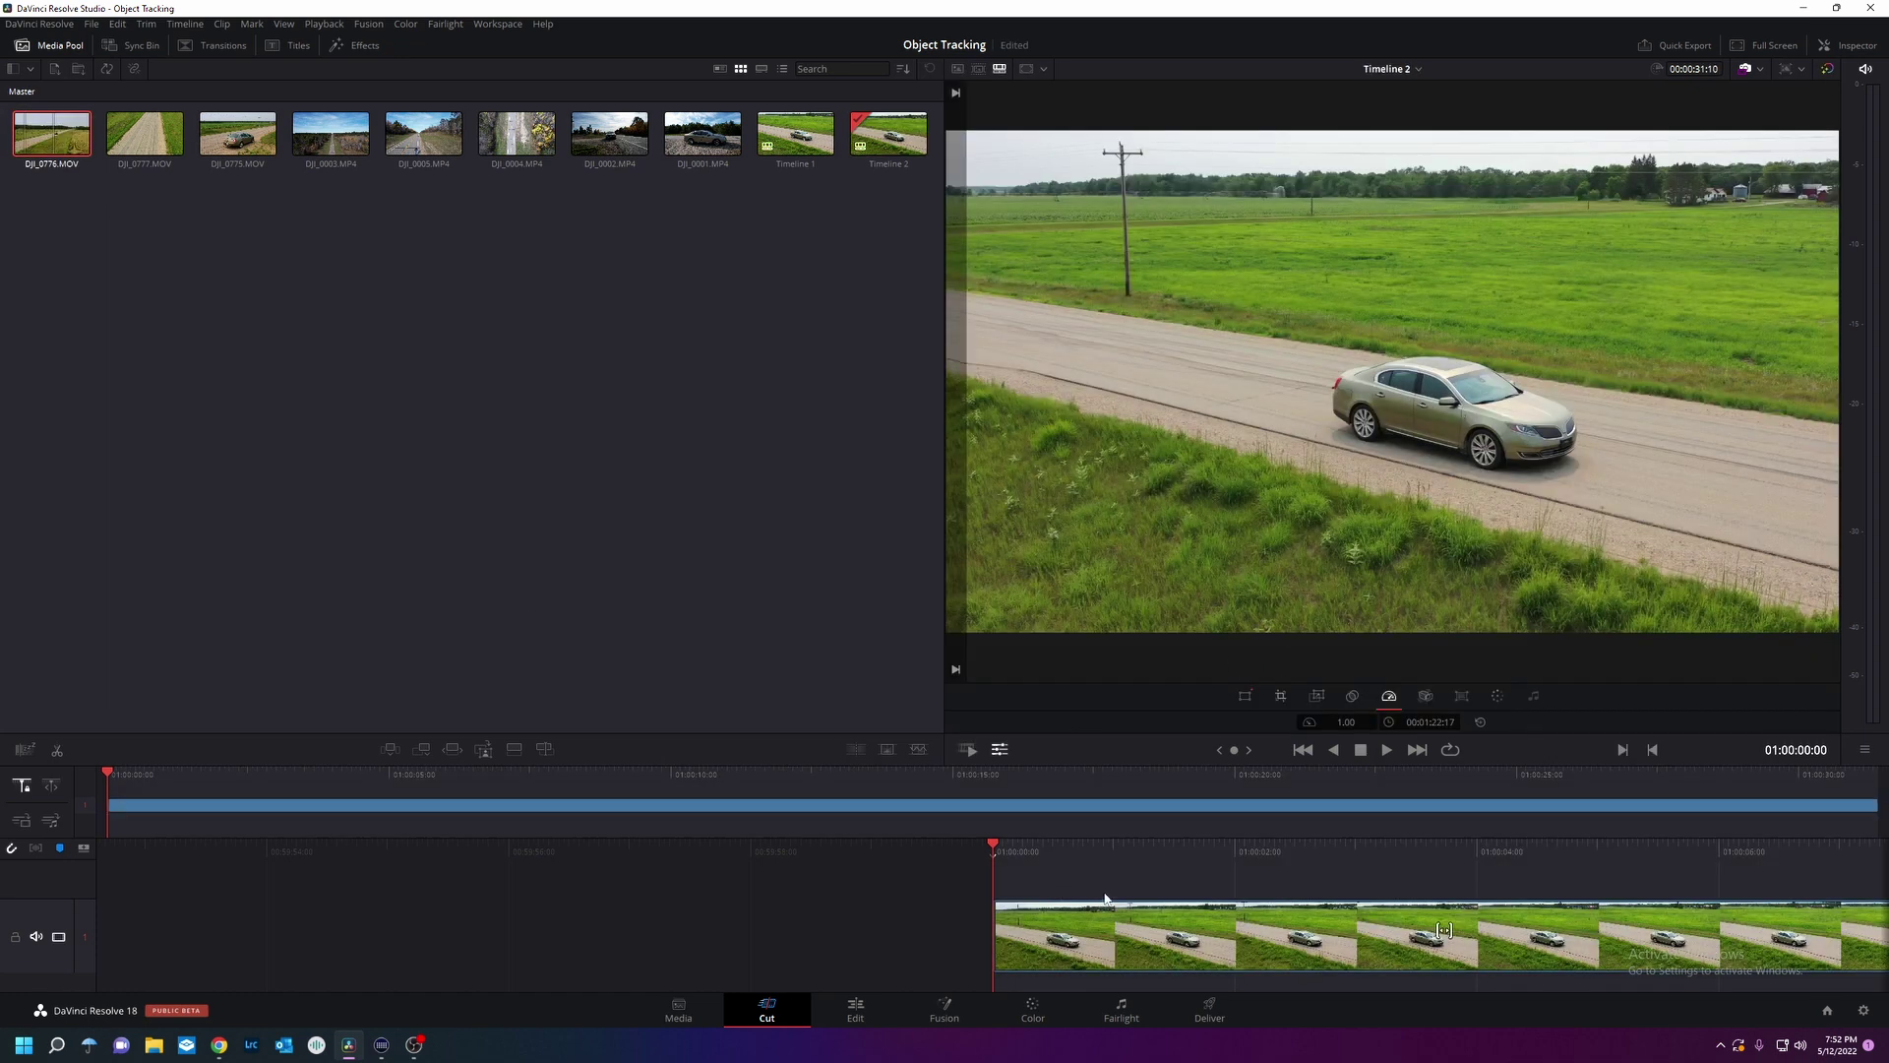
key("ctrl+s")
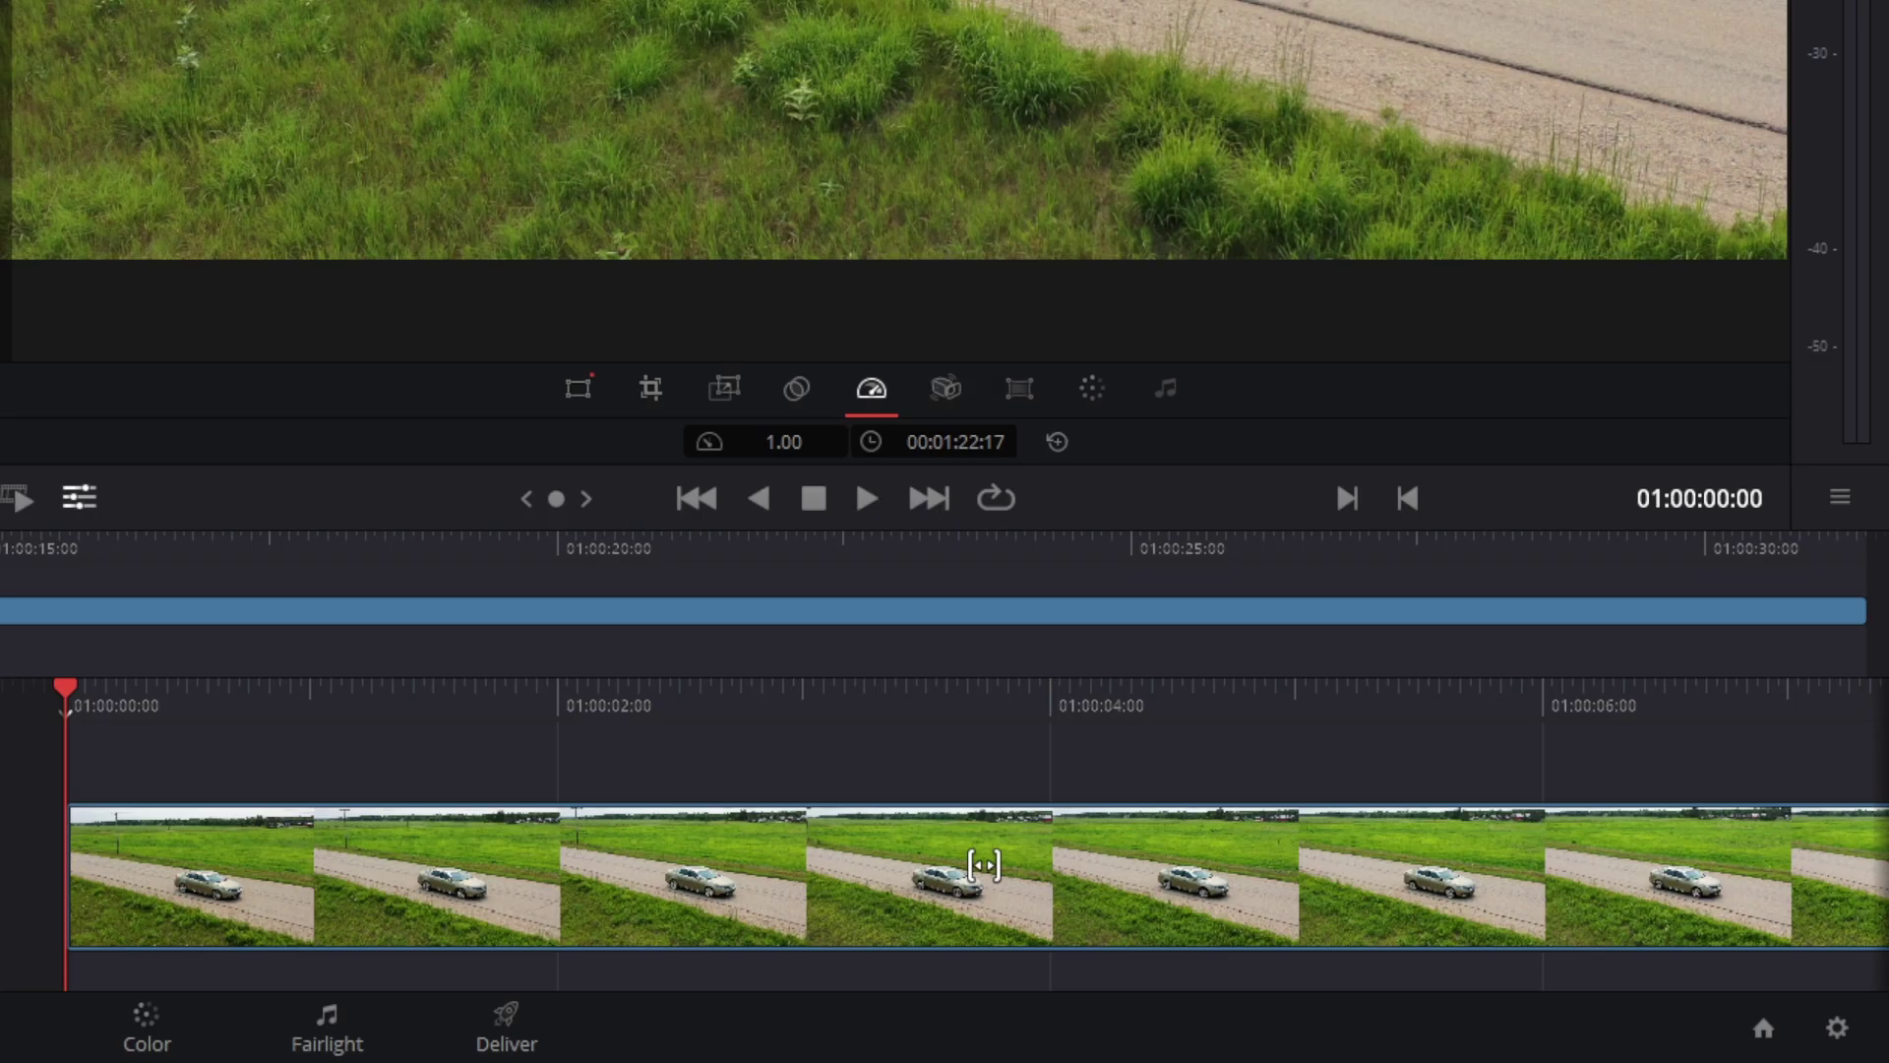
Step: Slow the timeline clip to 0.80 speed and play it back to check the motion
left_click(319, 872)
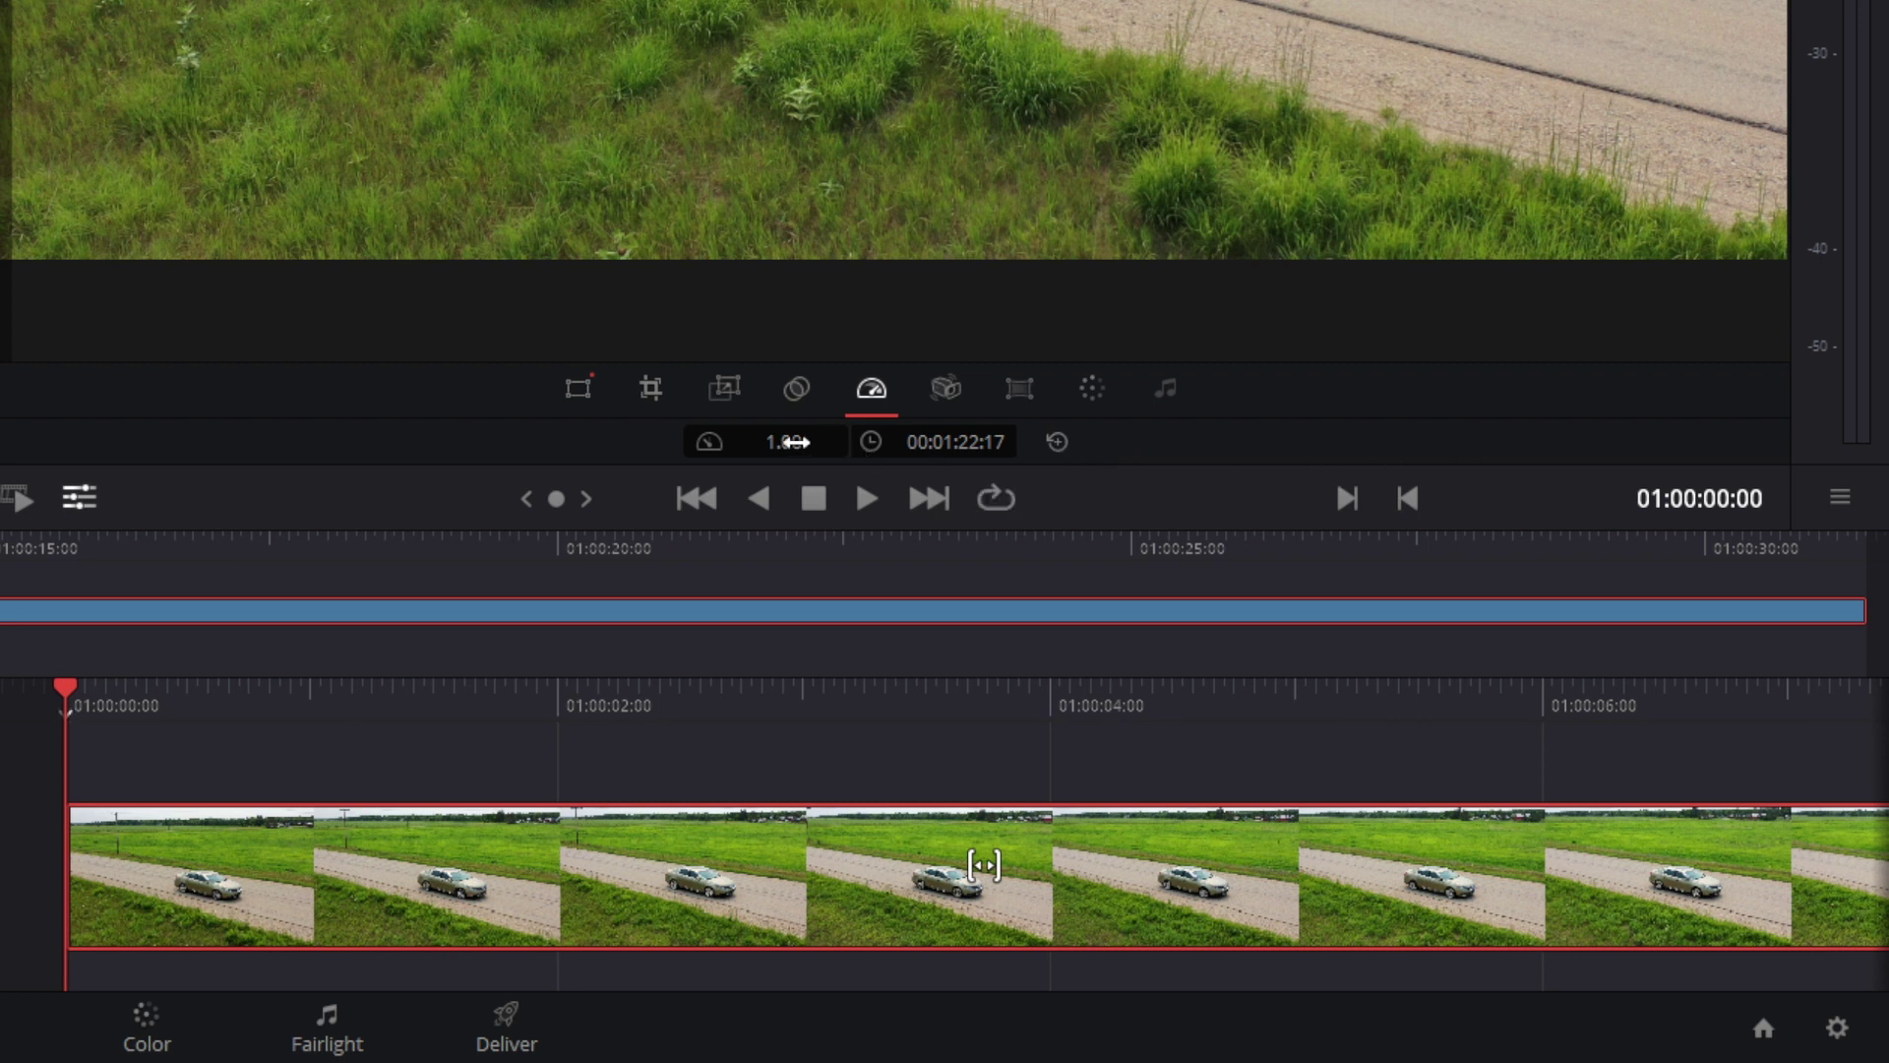
left_click_drag(783, 442, 716, 442)
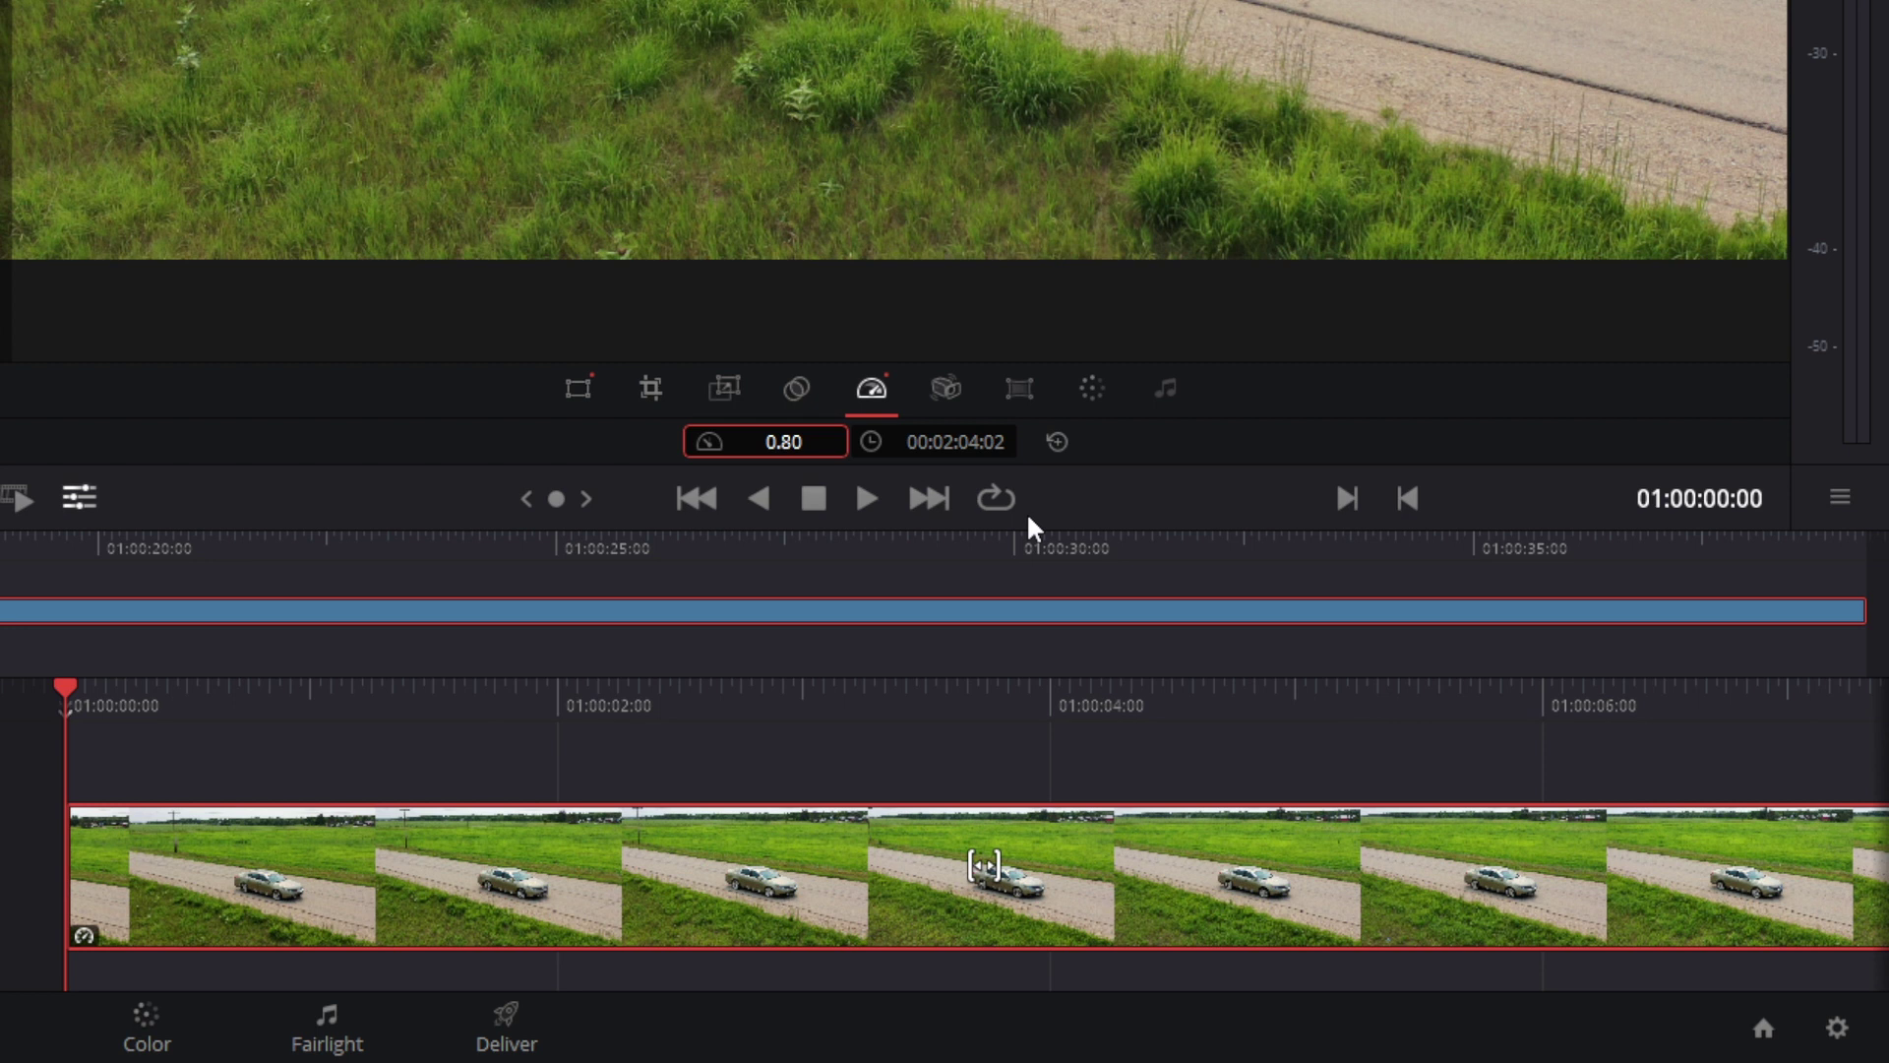
left_click(870, 500)
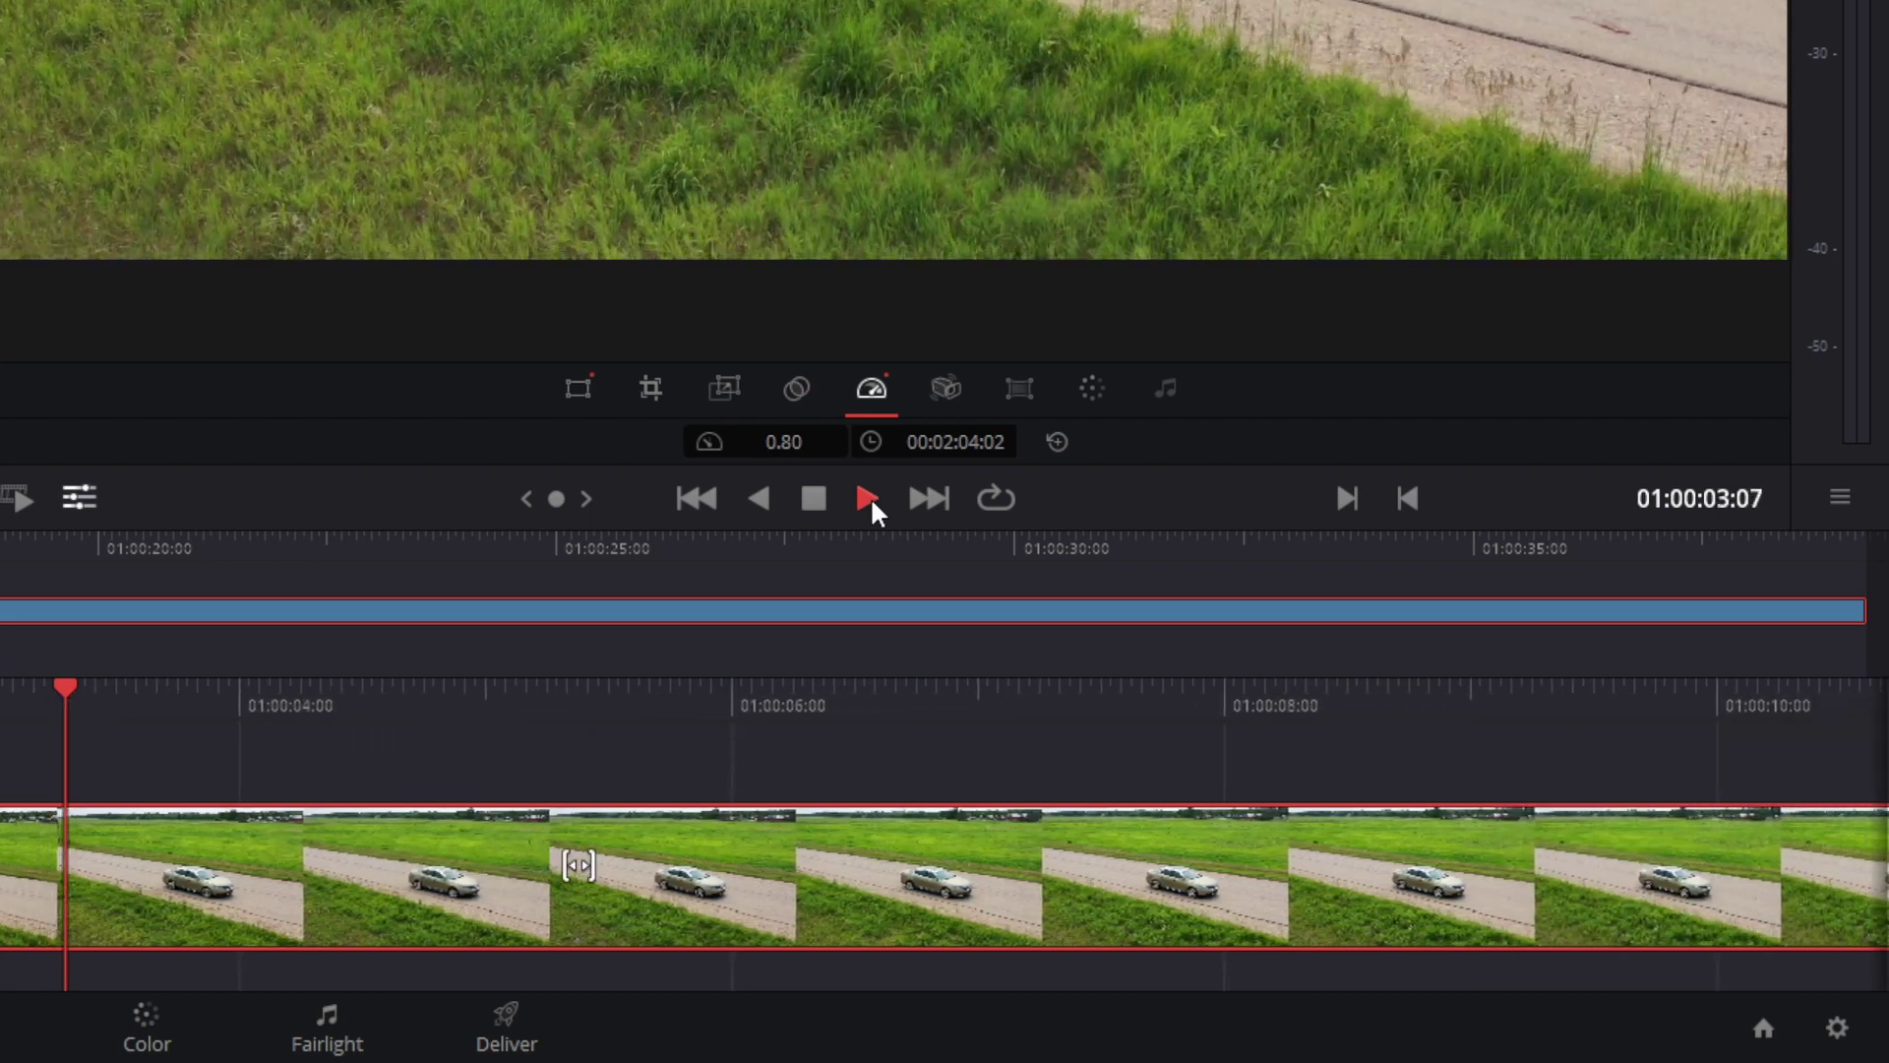
left_click(815, 502)
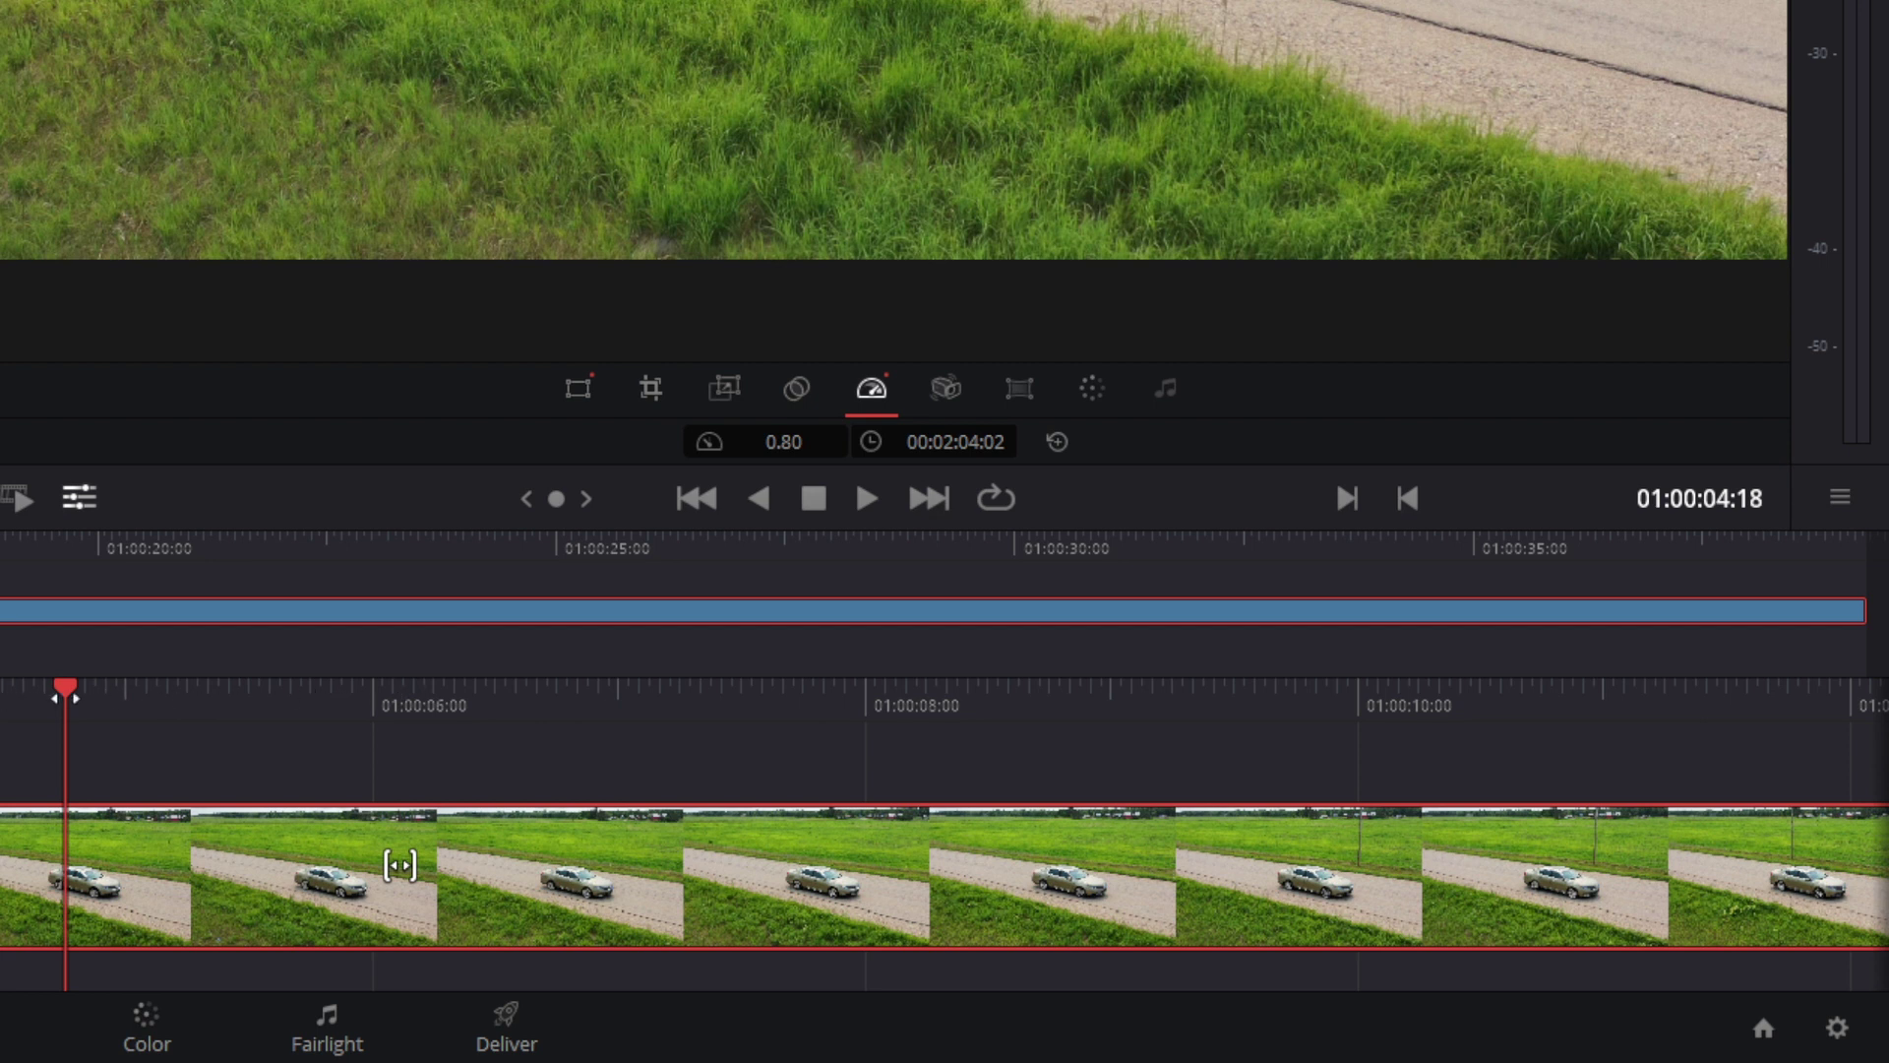
left_click_drag(66, 691, 1, 708)
mouse_move(295, 863)
left_mouse_down()
mouse_move(505, 865)
mouse_move(316, 865)
left_mouse_up()
key("space")
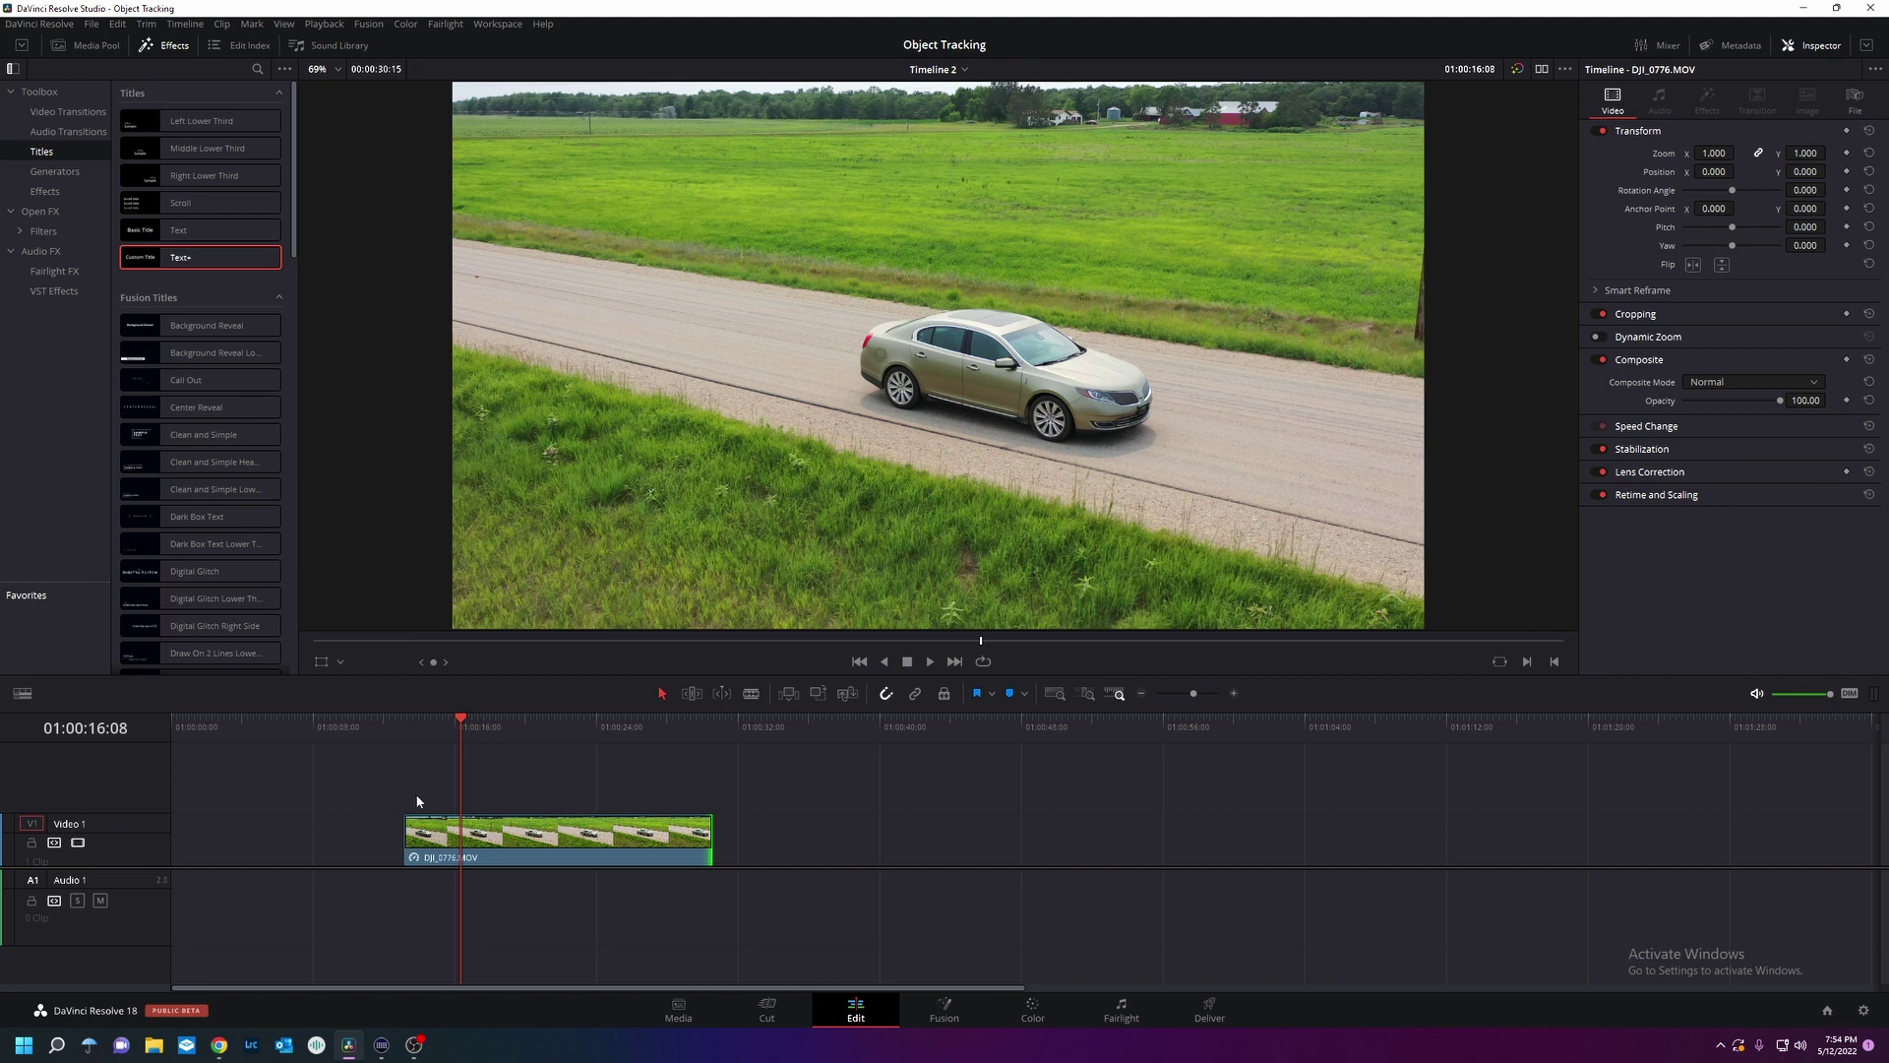
Step: Trim the drone clip's start and end points, then scrub through the trimmed clip
left_click_drag(407, 838, 398, 837)
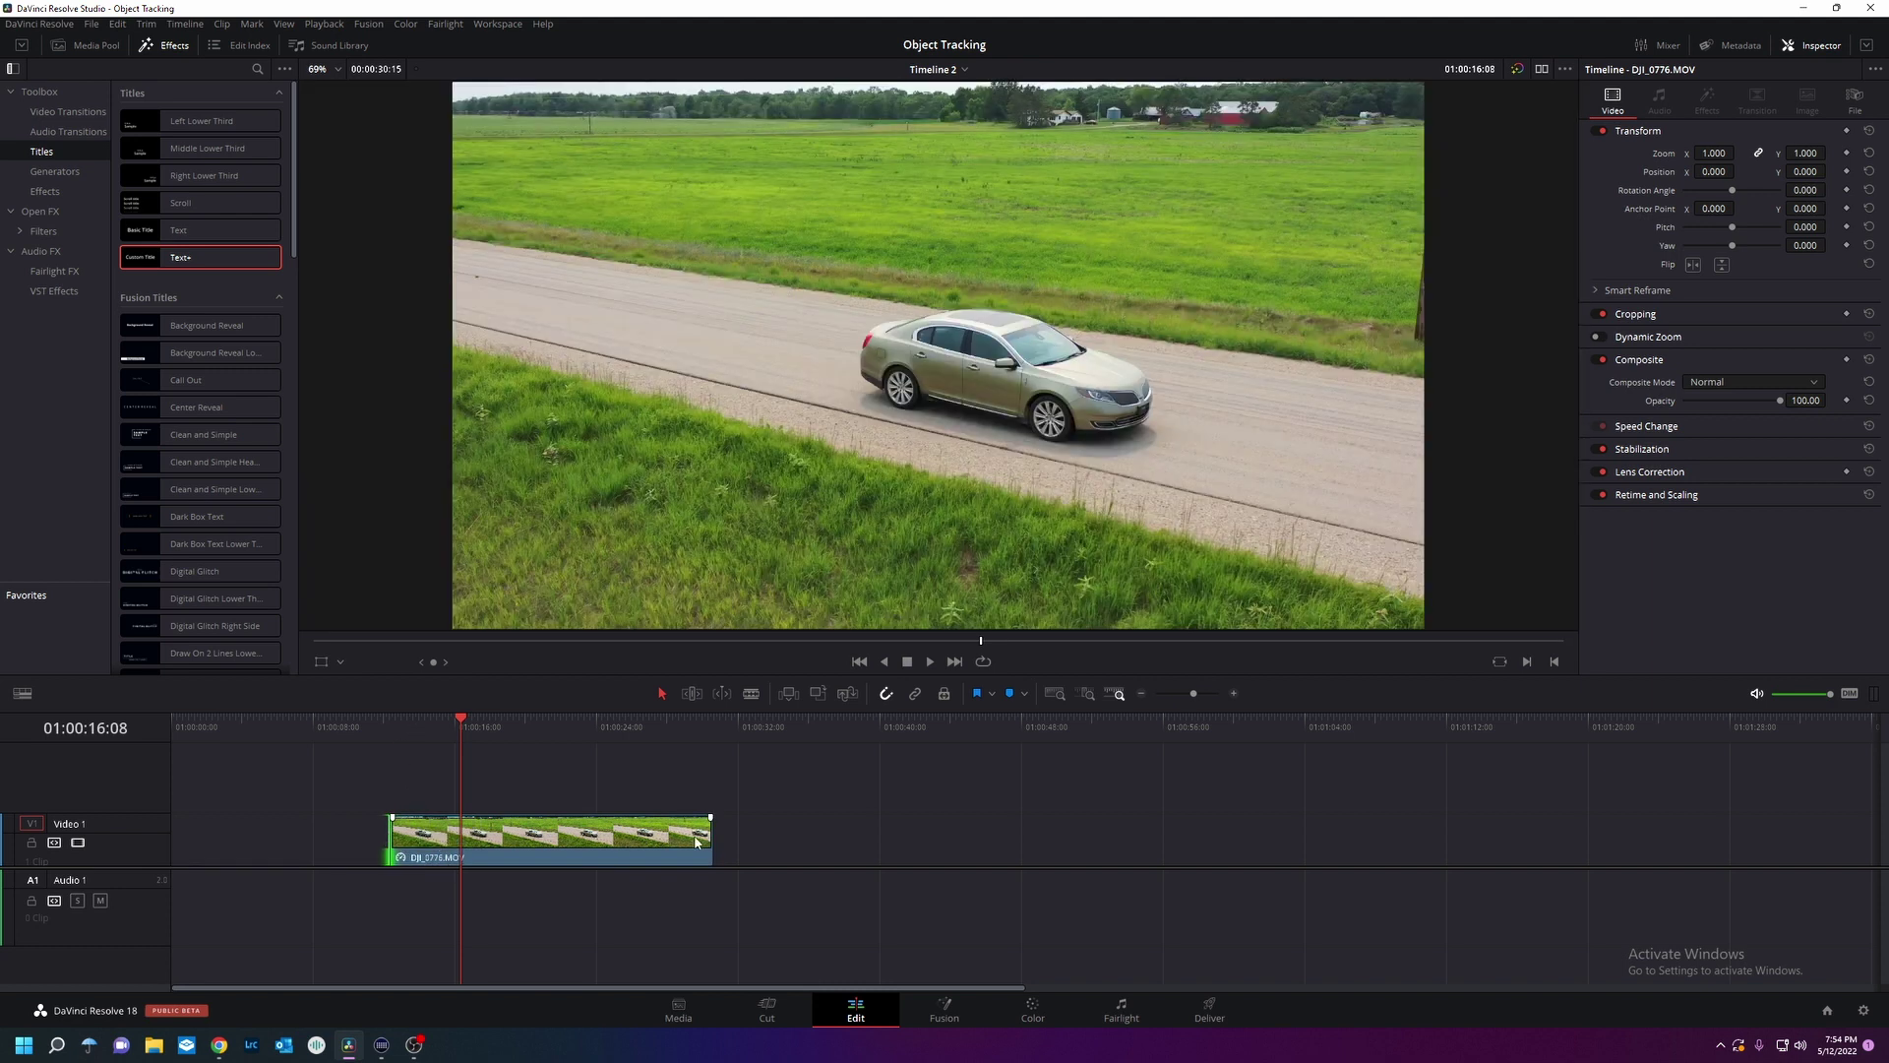
left_click_drag(710, 837, 693, 841)
left_click(574, 725)
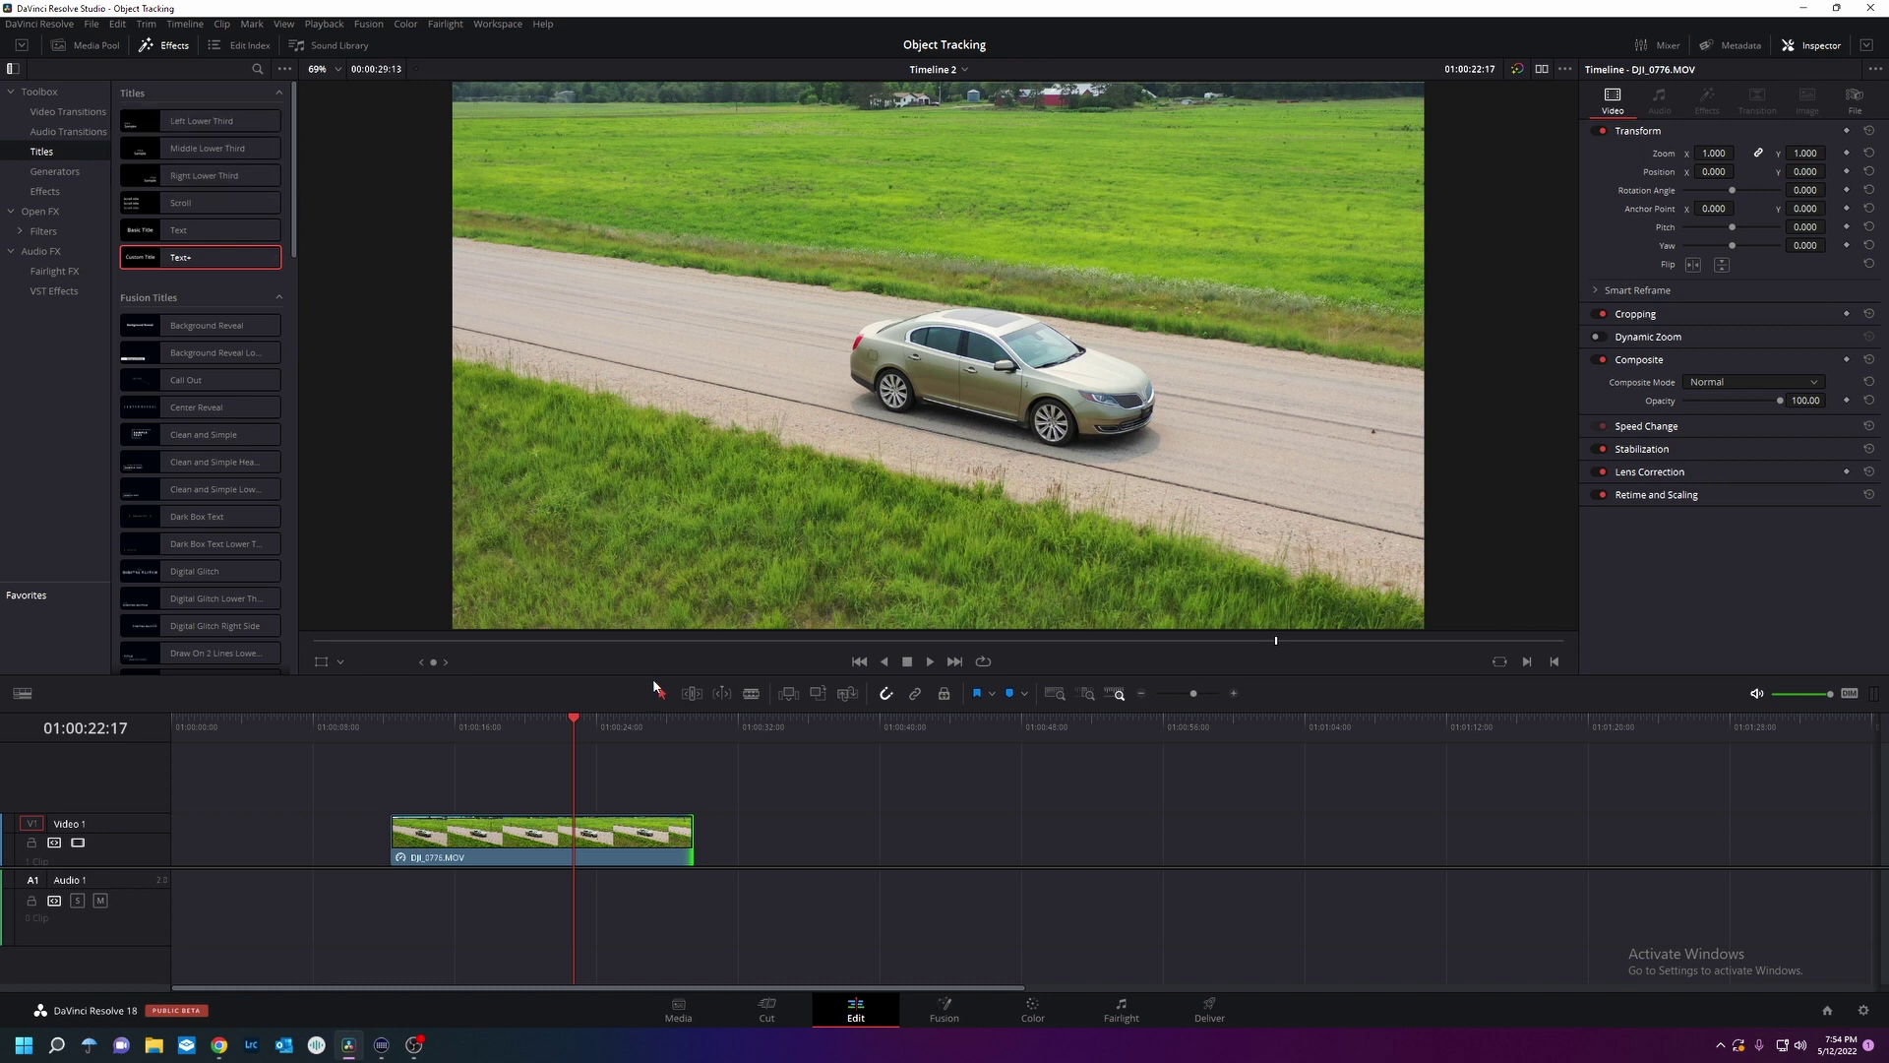
mouse_move(472, 728)
left_mouse_down()
mouse_move(568, 744)
mouse_move(488, 750)
left_mouse_up()
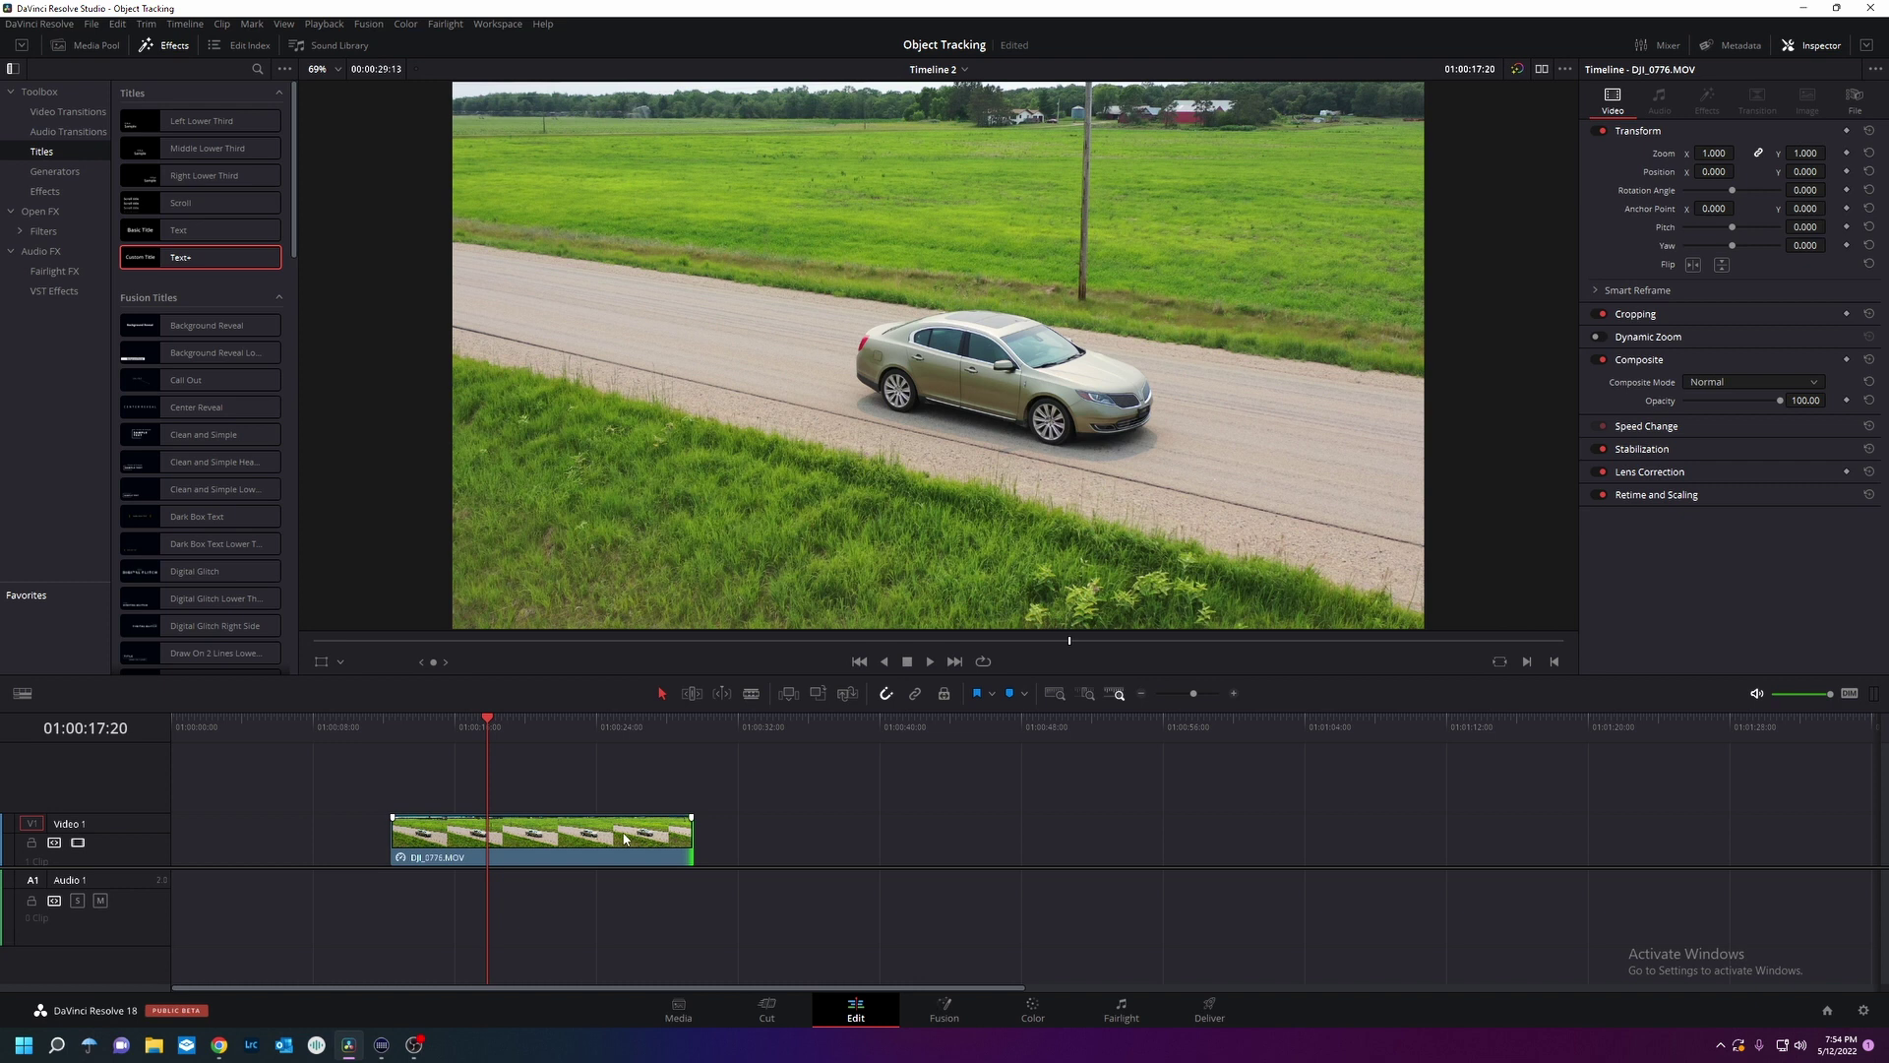
Step: Duplicate the drone clip onto Video 3 and enlarge the track area to show all tracks
left_click(495, 855)
left_click_drag(494, 844, 498, 788, "alt")
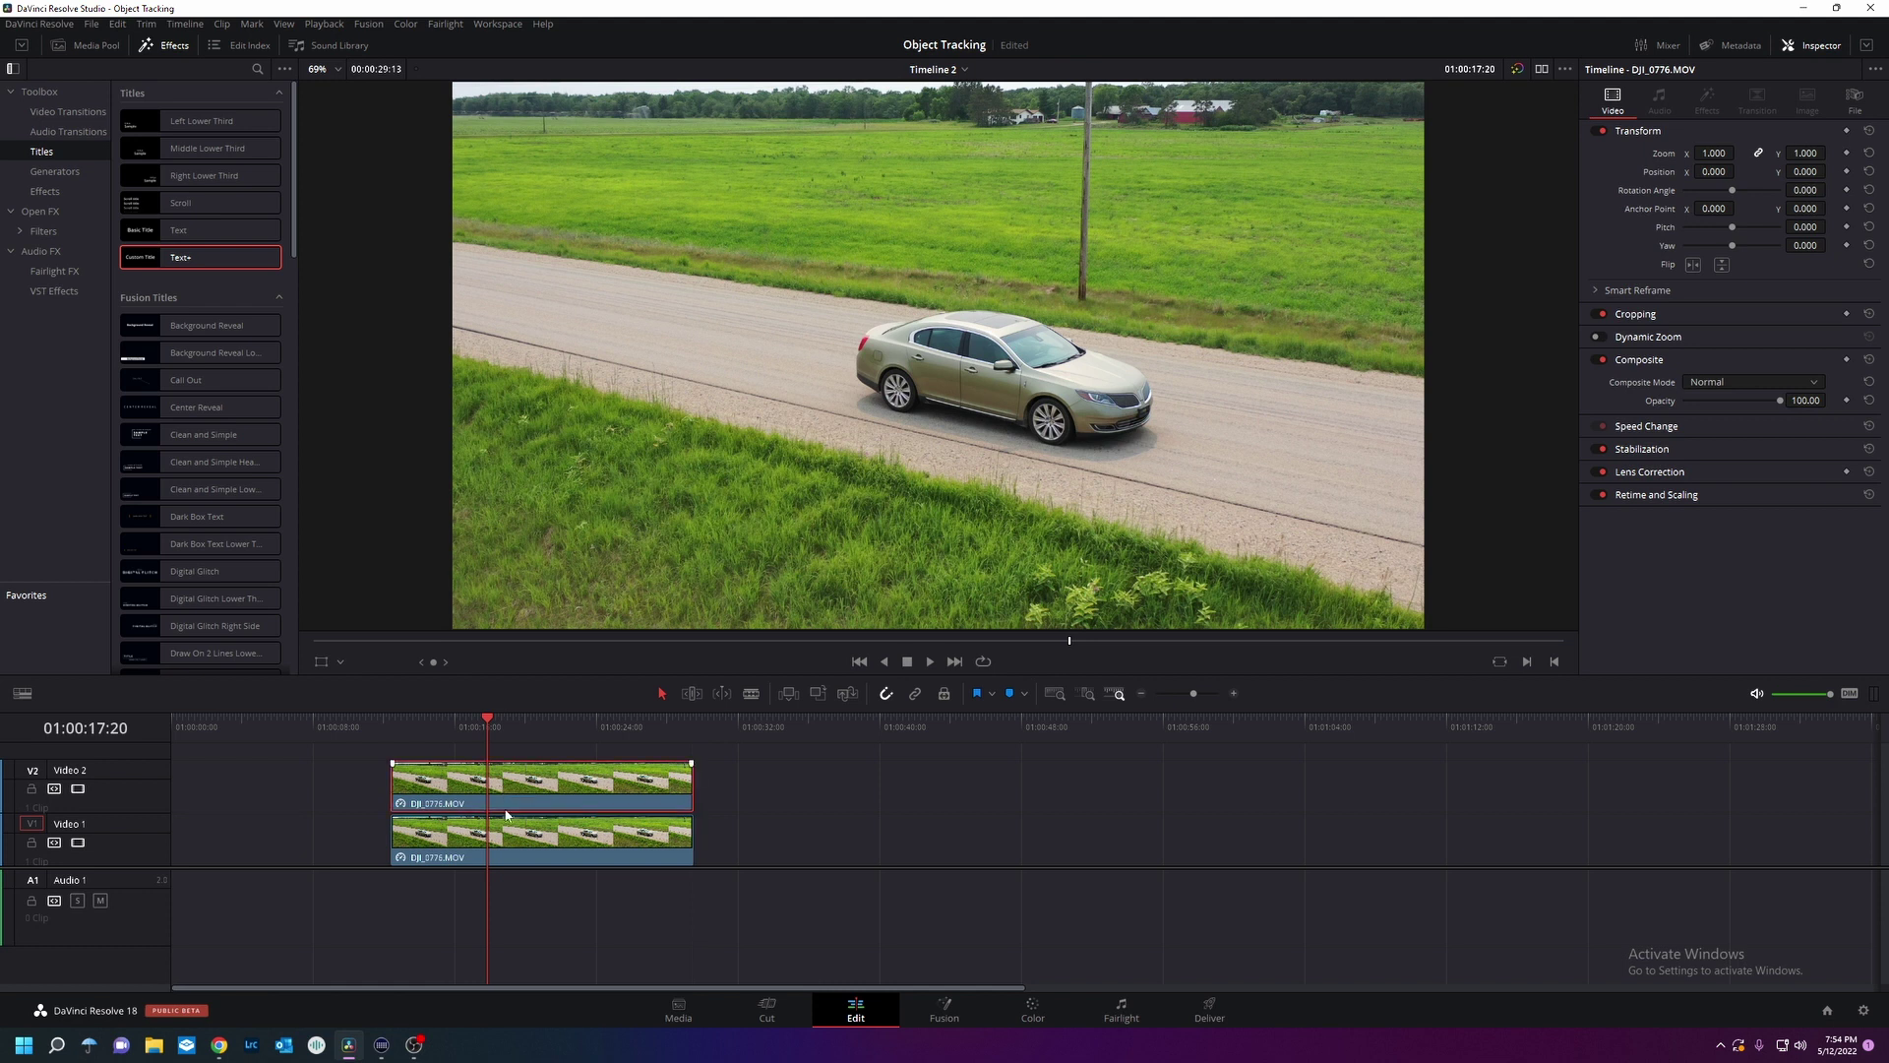
key("ctrl+s")
left_click_drag(520, 813, 511, 763)
scroll(732, 852, "down", 1)
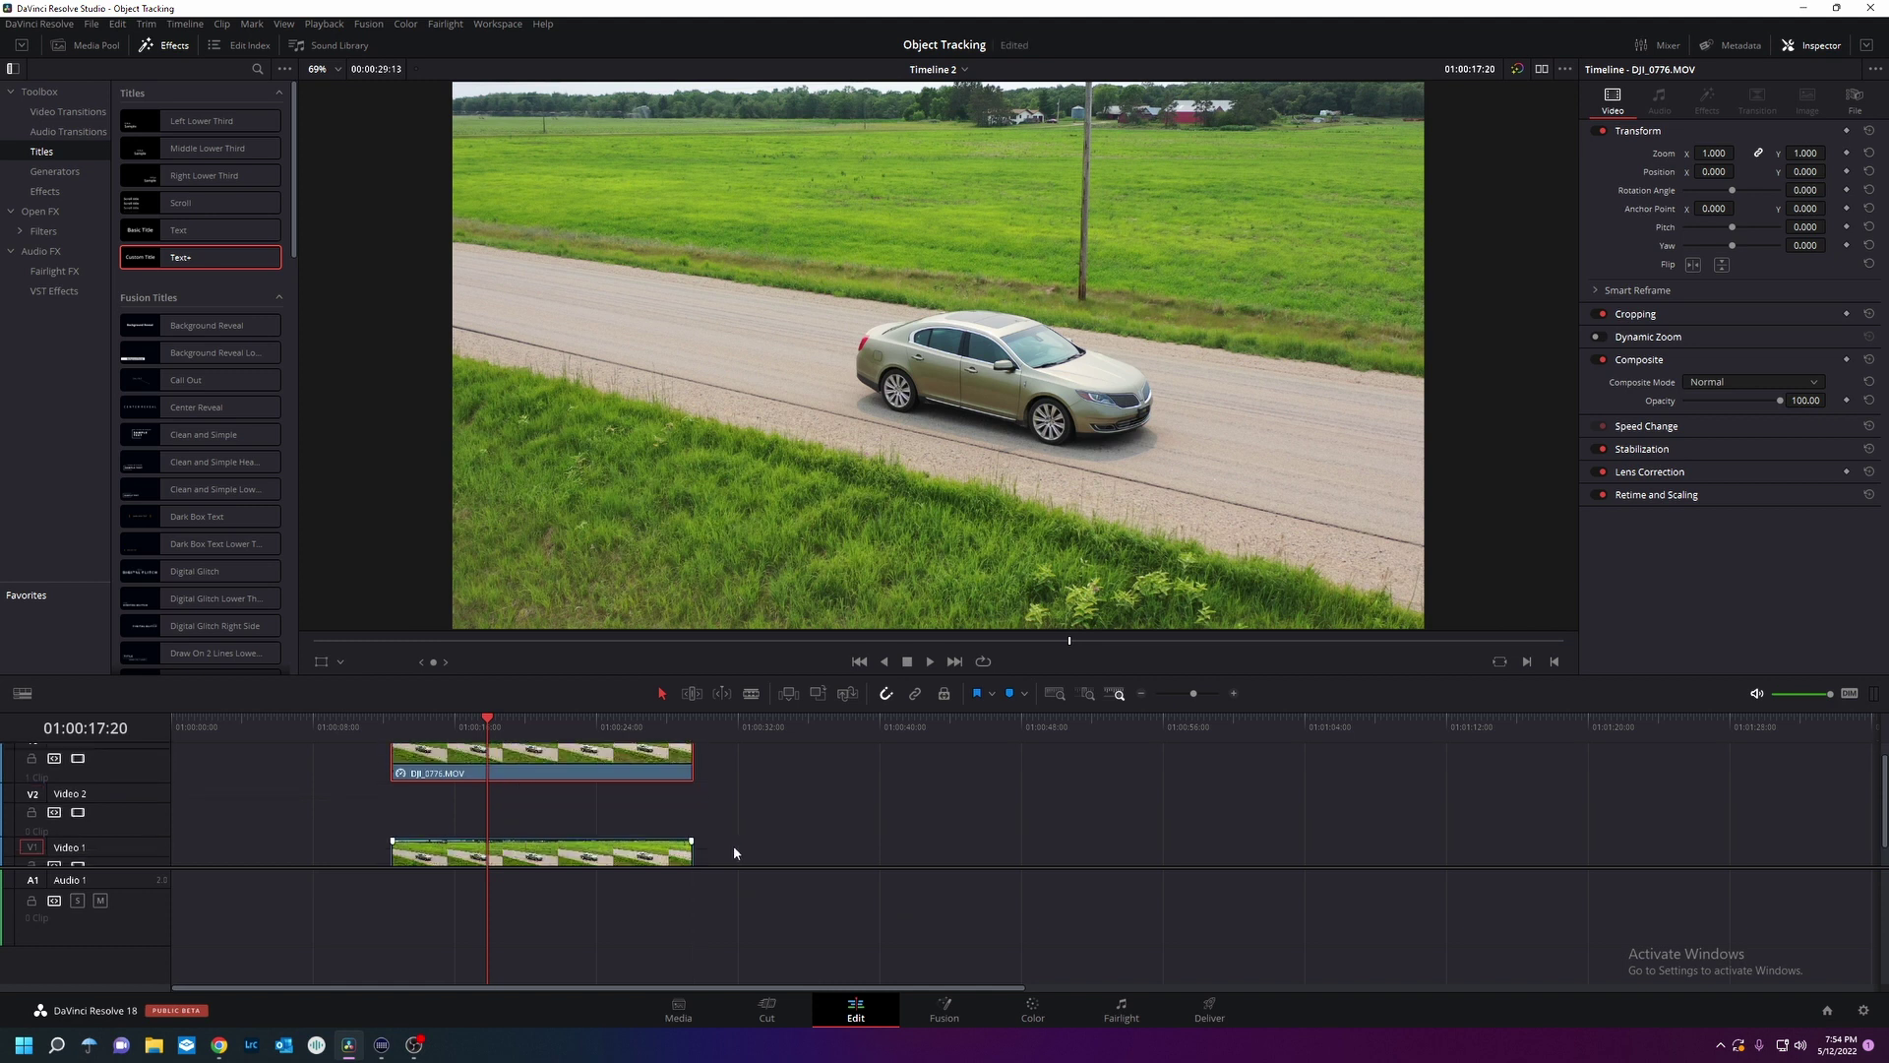
scroll(732, 866, "up", 1)
left_click_drag(737, 867, 726, 962)
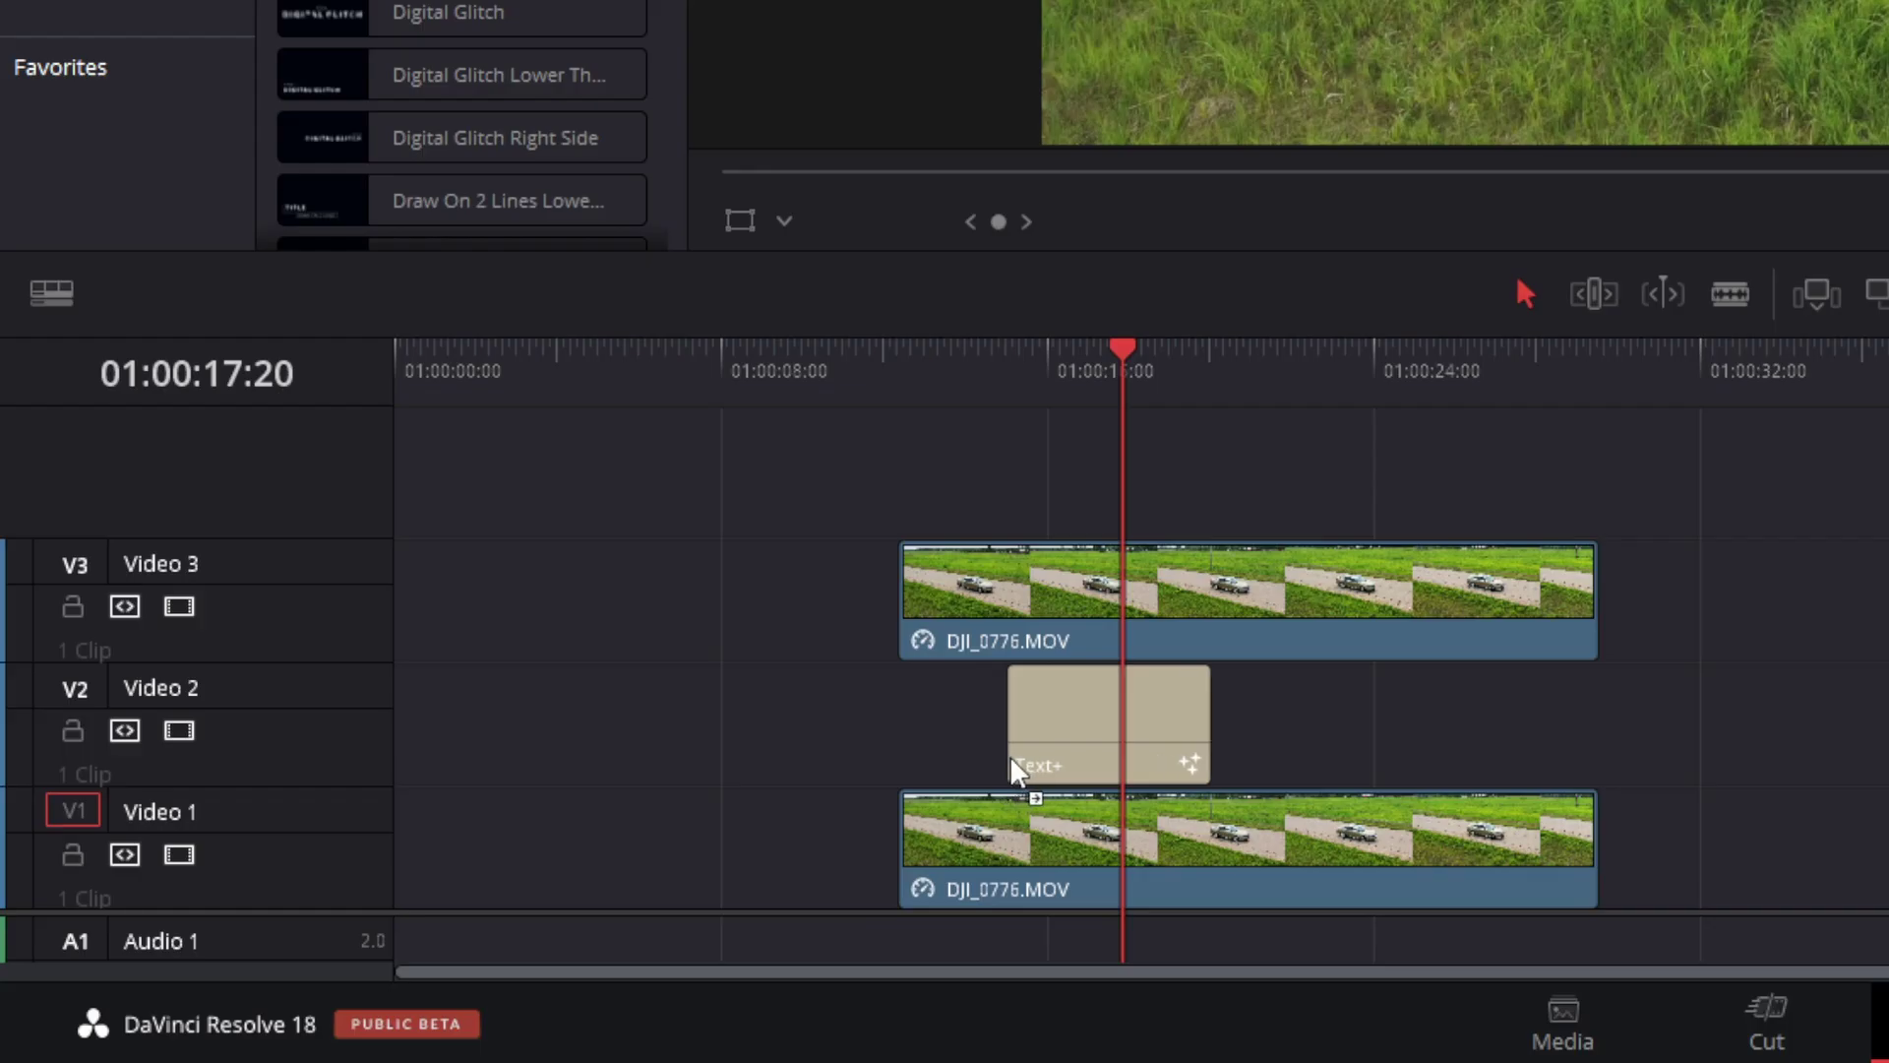
Step: Add a Text+ title on Video 2 and extend both its edges to match the clips
left_click_drag(1029, 780, 962, 777)
left_click_drag(1157, 728, 1593, 753)
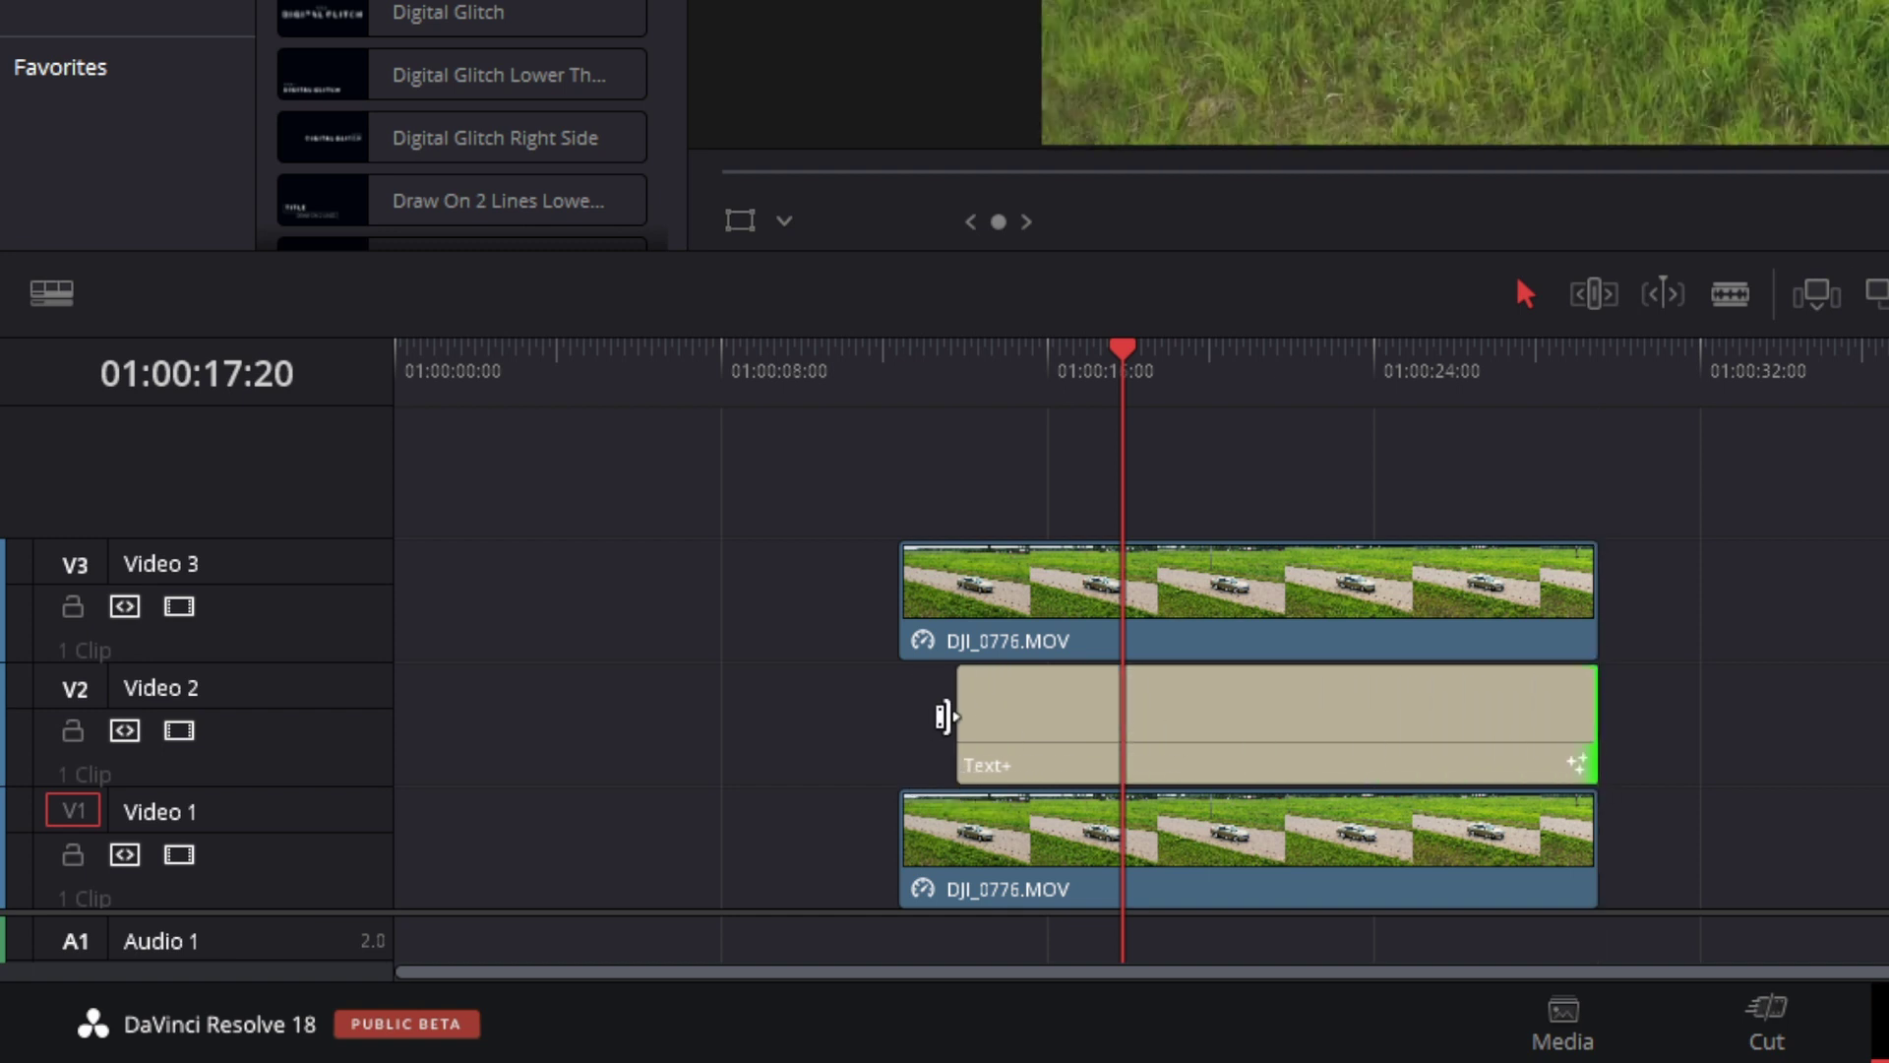
left_click_drag(960, 720, 928, 720)
Step: Move the playhead to 01:00:17:06 and check each of the three stacked clips
left_click(1000, 399)
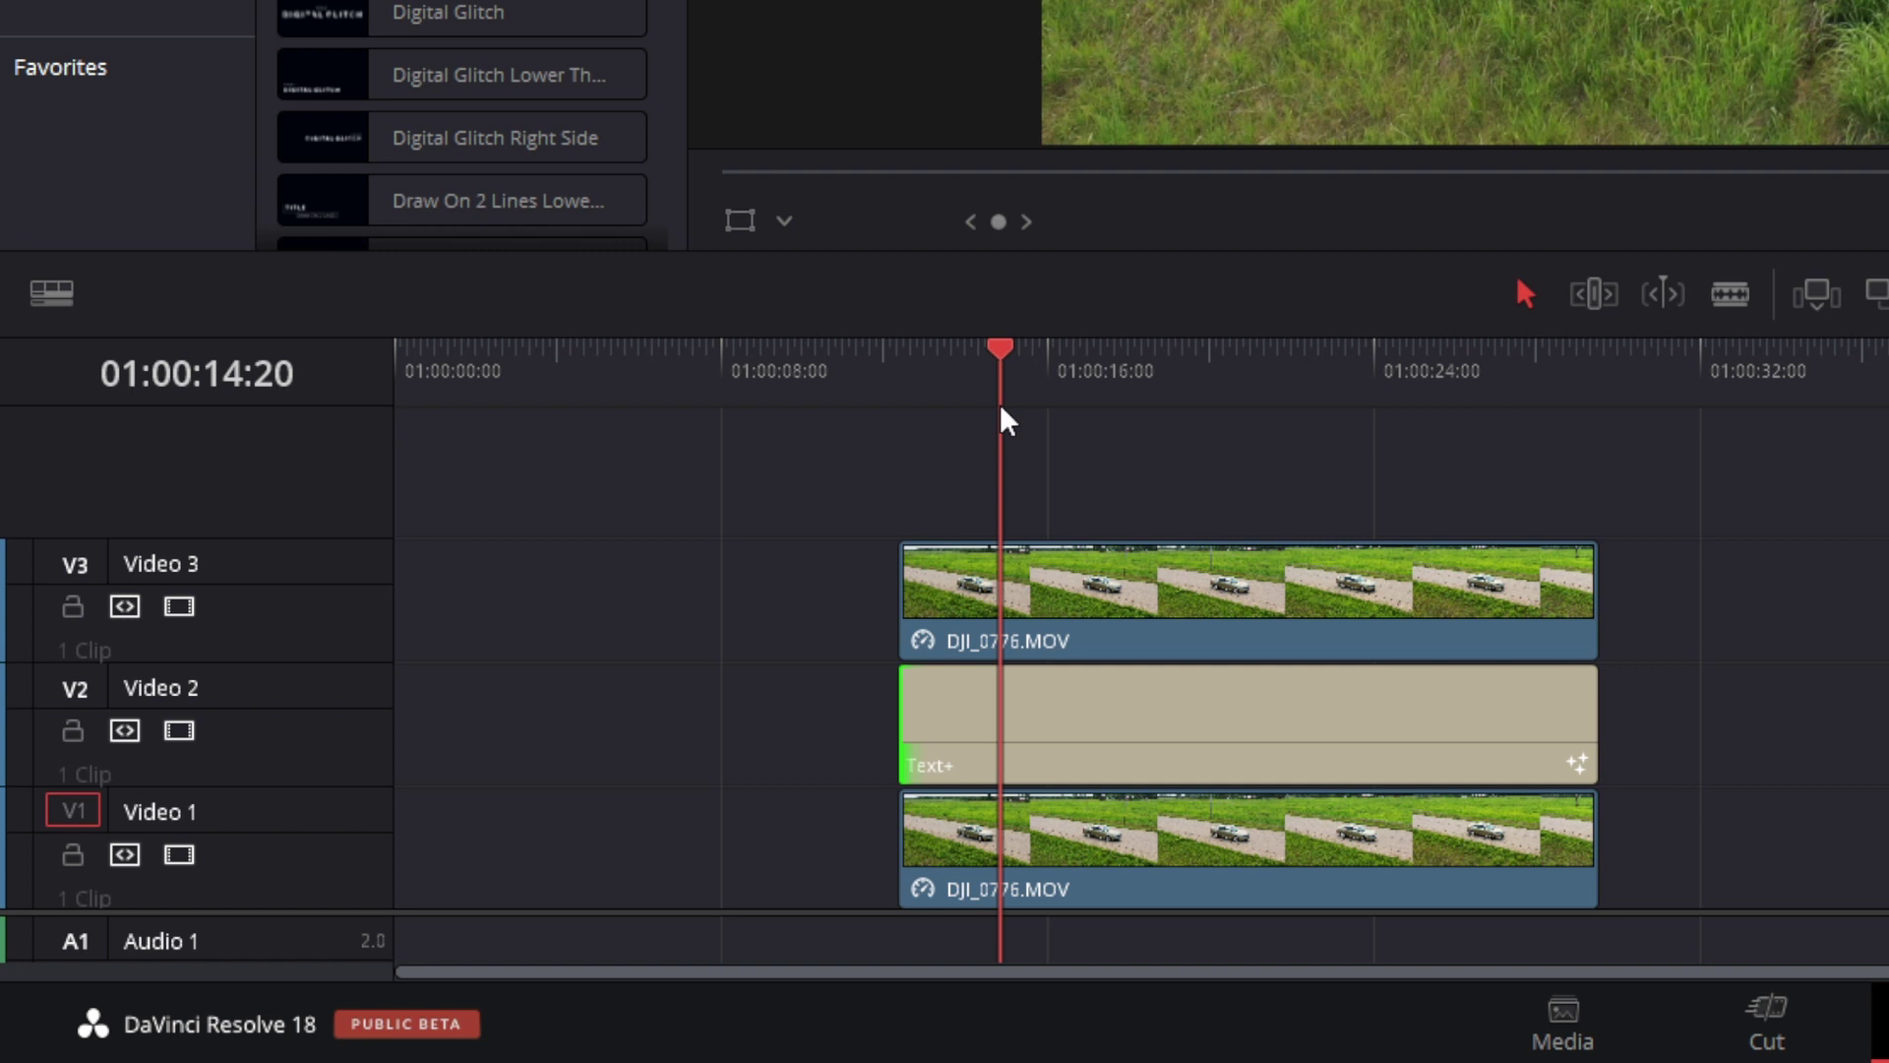
left_click(1096, 398)
left_click(1109, 595)
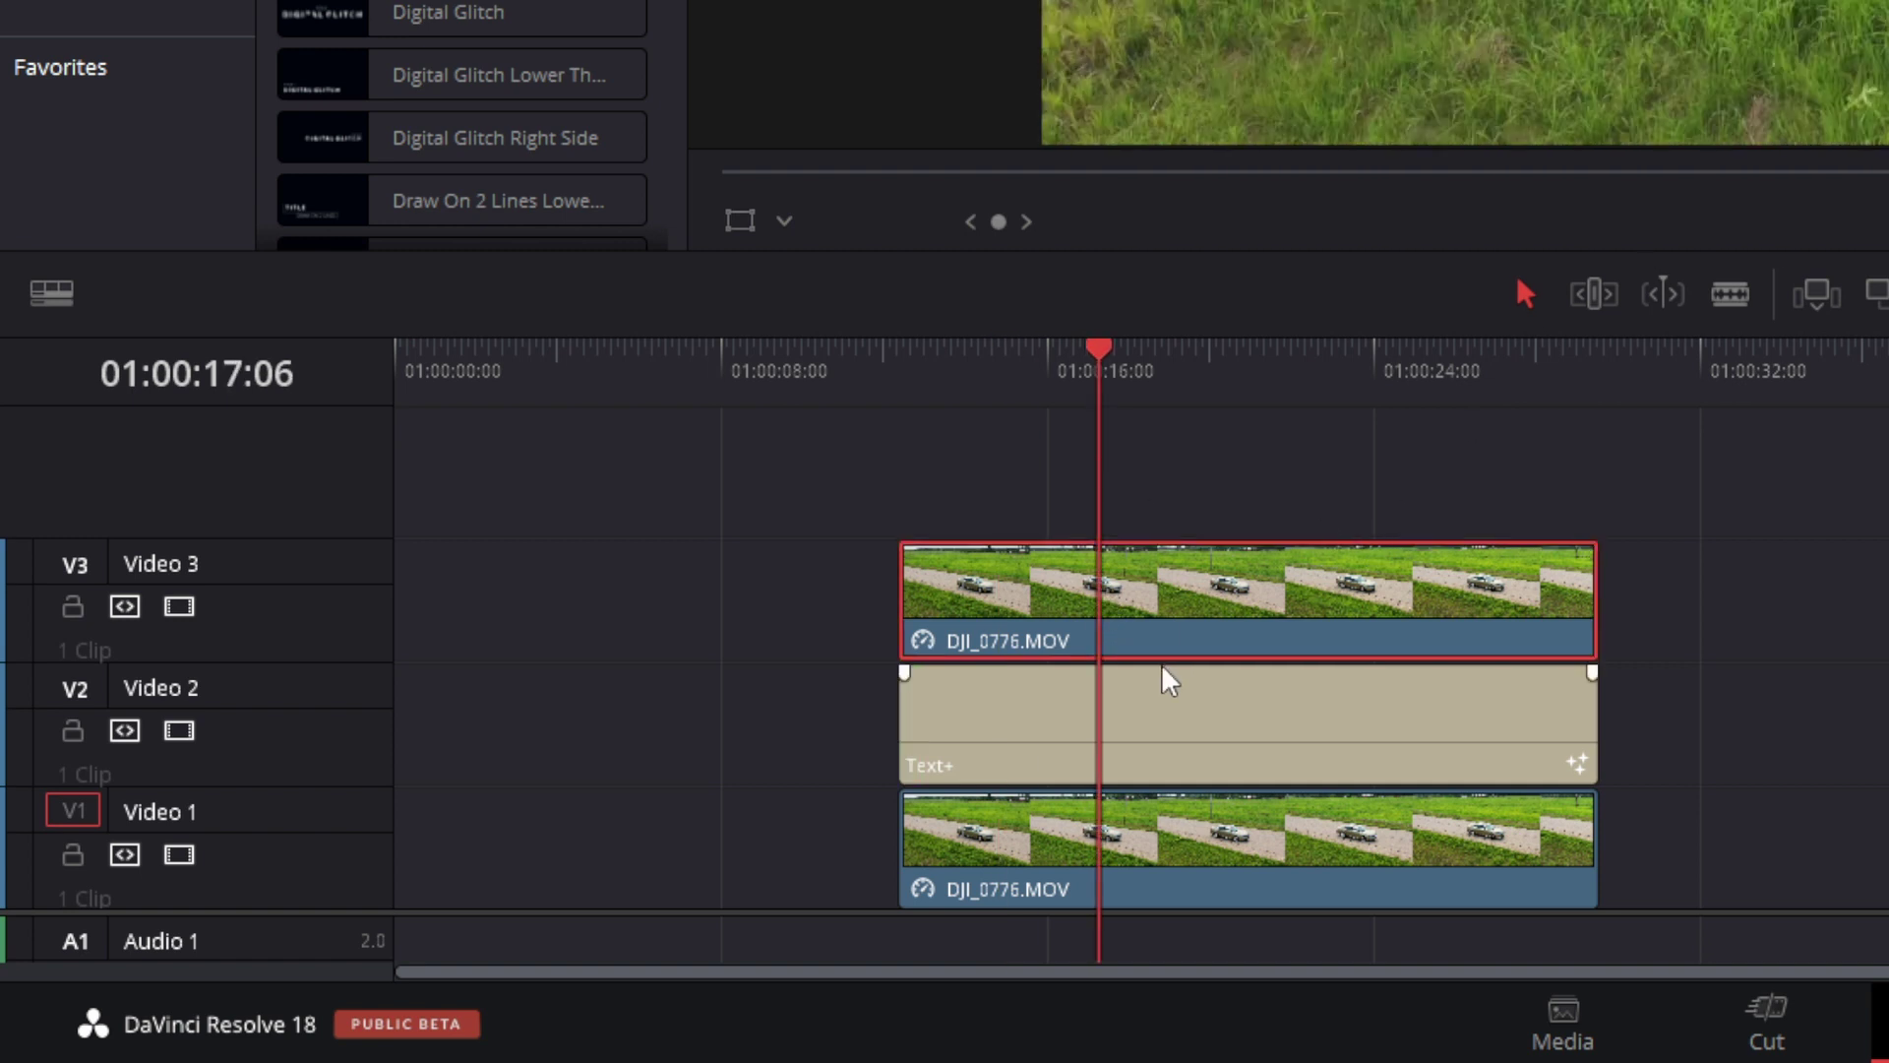
left_click(1169, 733)
left_click(1156, 885)
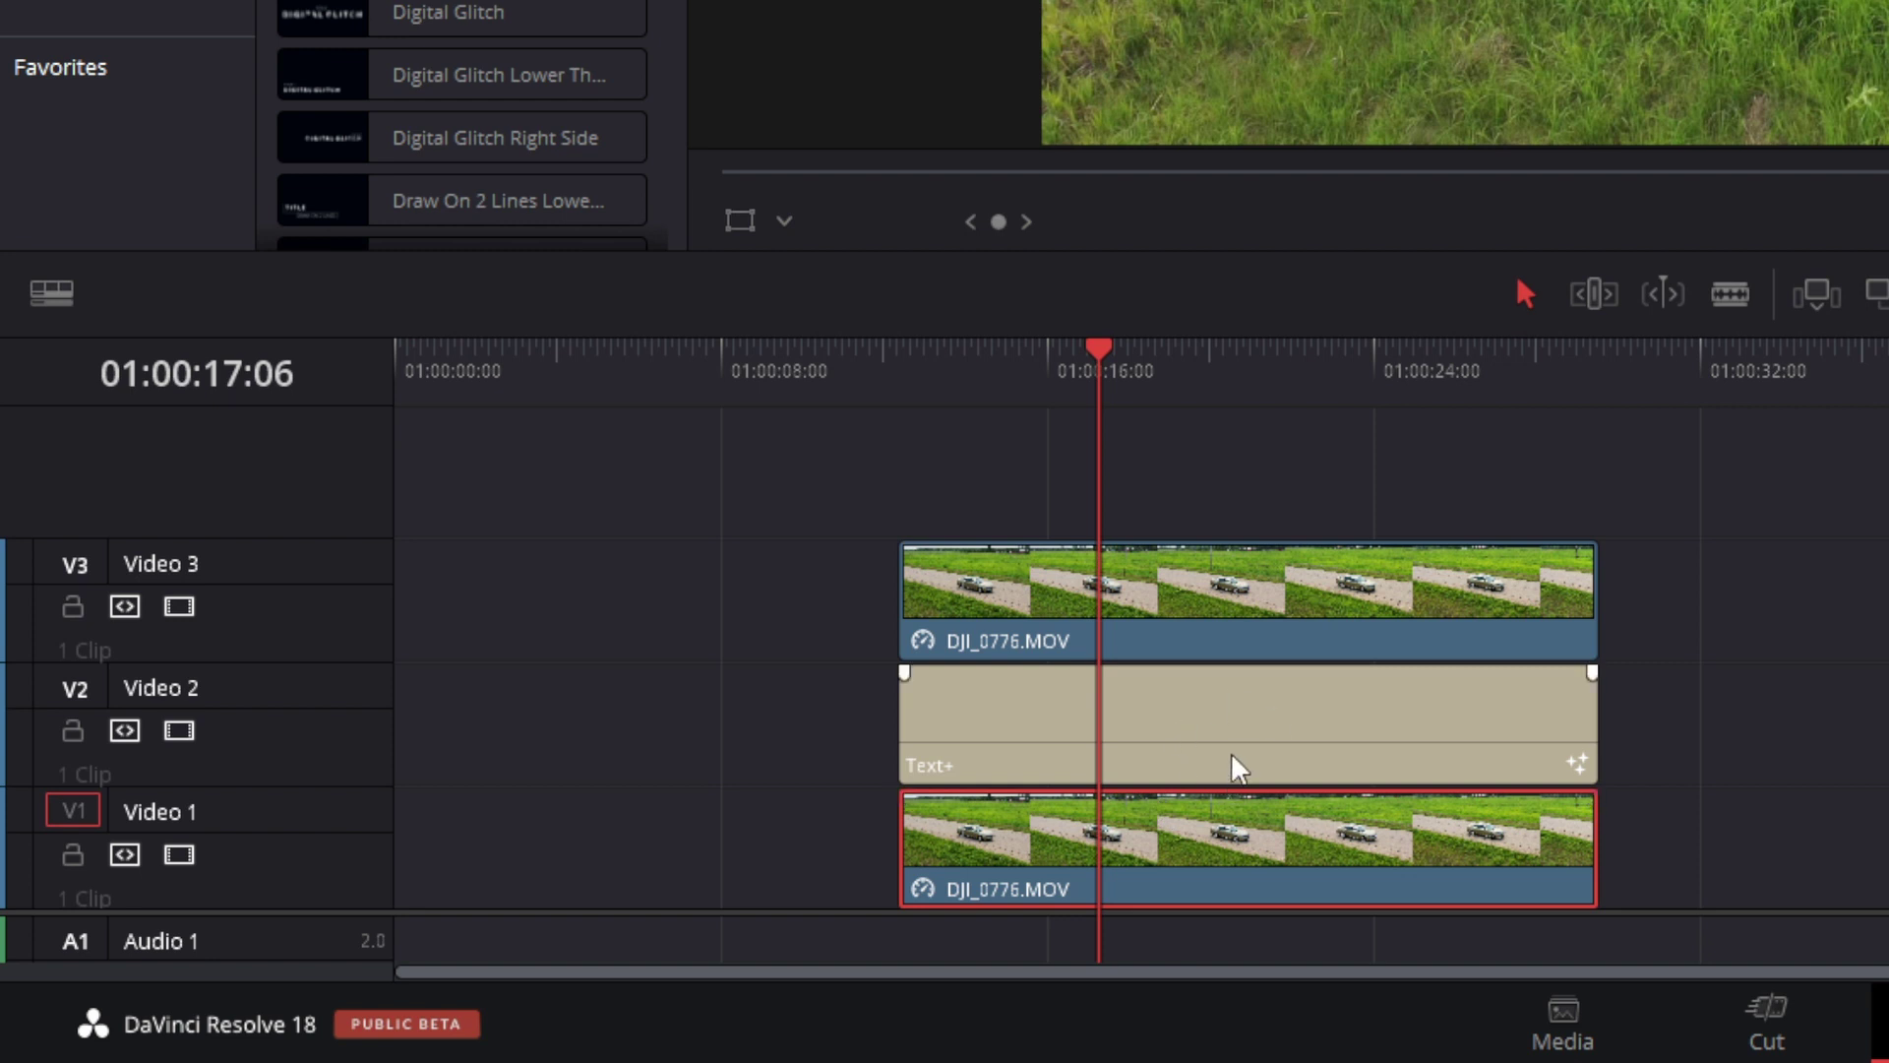
left_click(1195, 634)
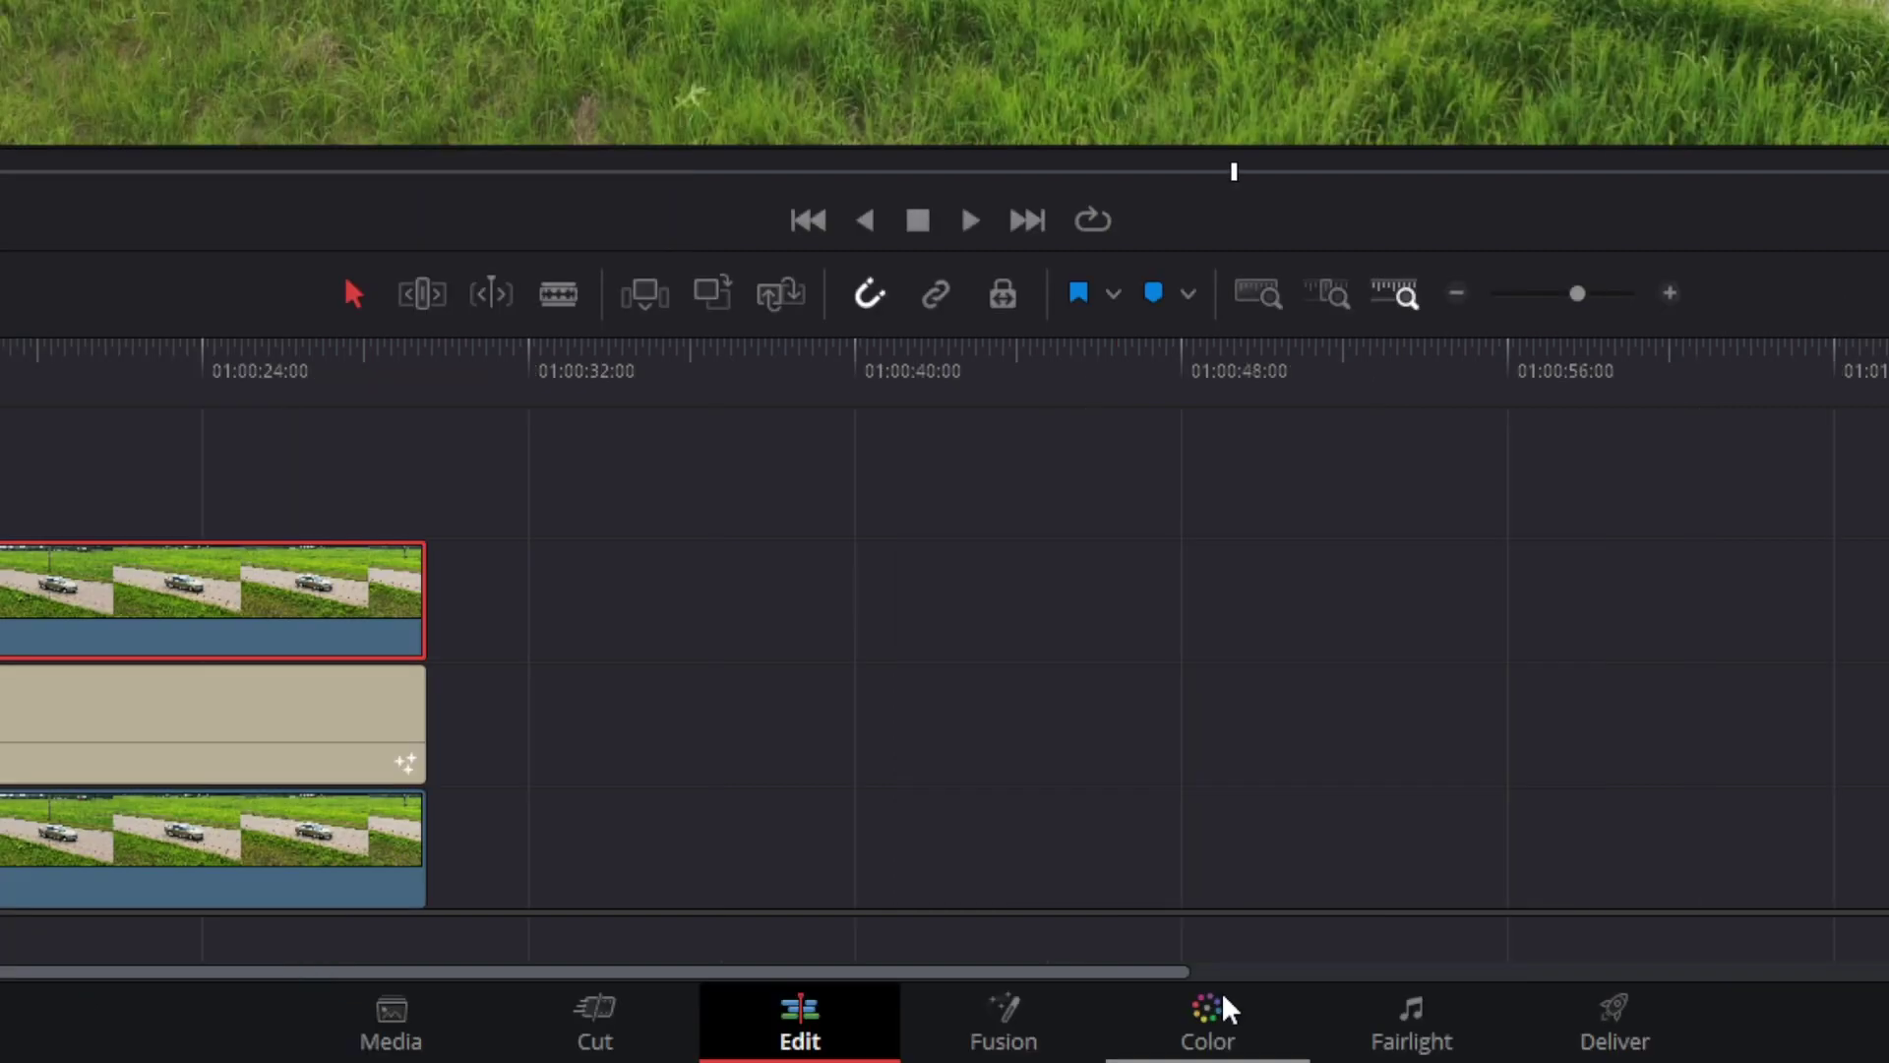
Step: On the Color page, isolate the car with Magic Mask strokes and fit the frame in view
left_click(1225, 1008)
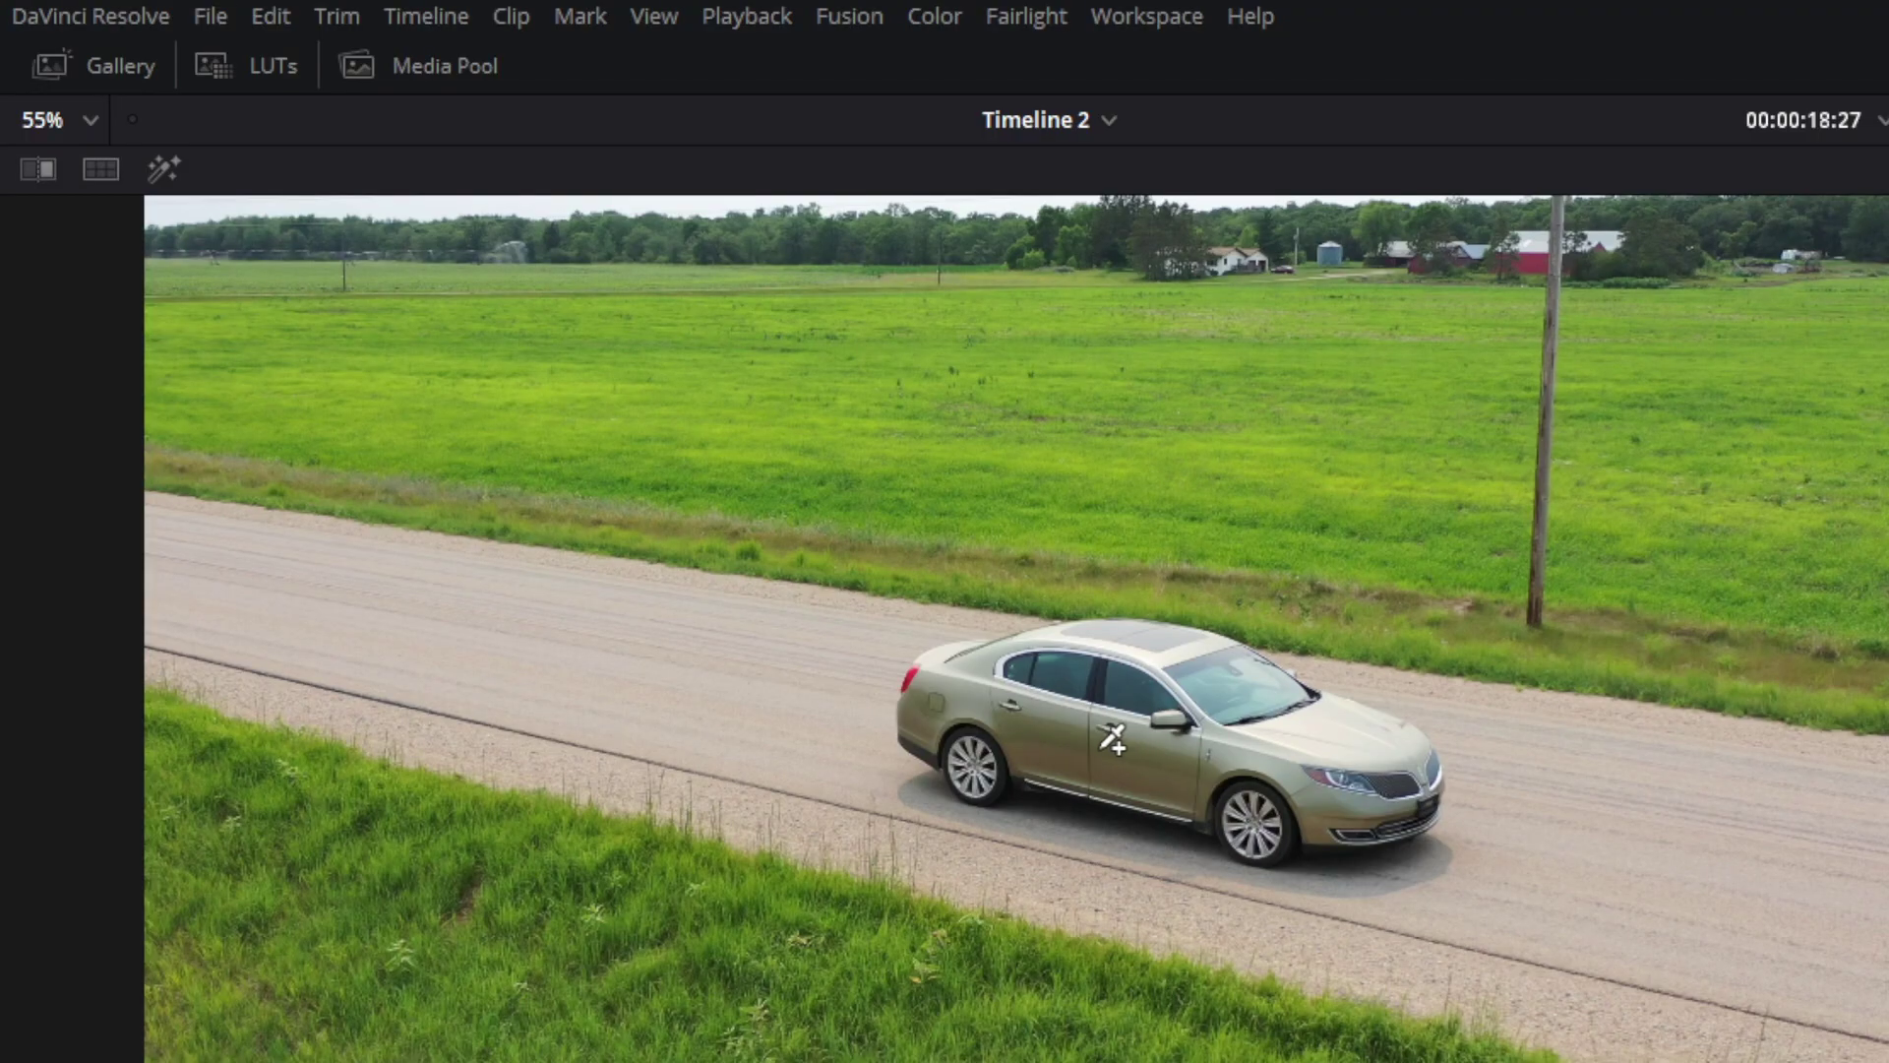
scroll(1109, 738, "up", 4)
mouse_move(758, 774)
left_mouse_down()
mouse_move(1597, 935)
mouse_move(1783, 847)
mouse_move(1431, 580)
mouse_move(1289, 536)
mouse_move(1067, 555)
mouse_move(875, 602)
mouse_move(787, 698)
mouse_move(759, 772)
left_mouse_up()
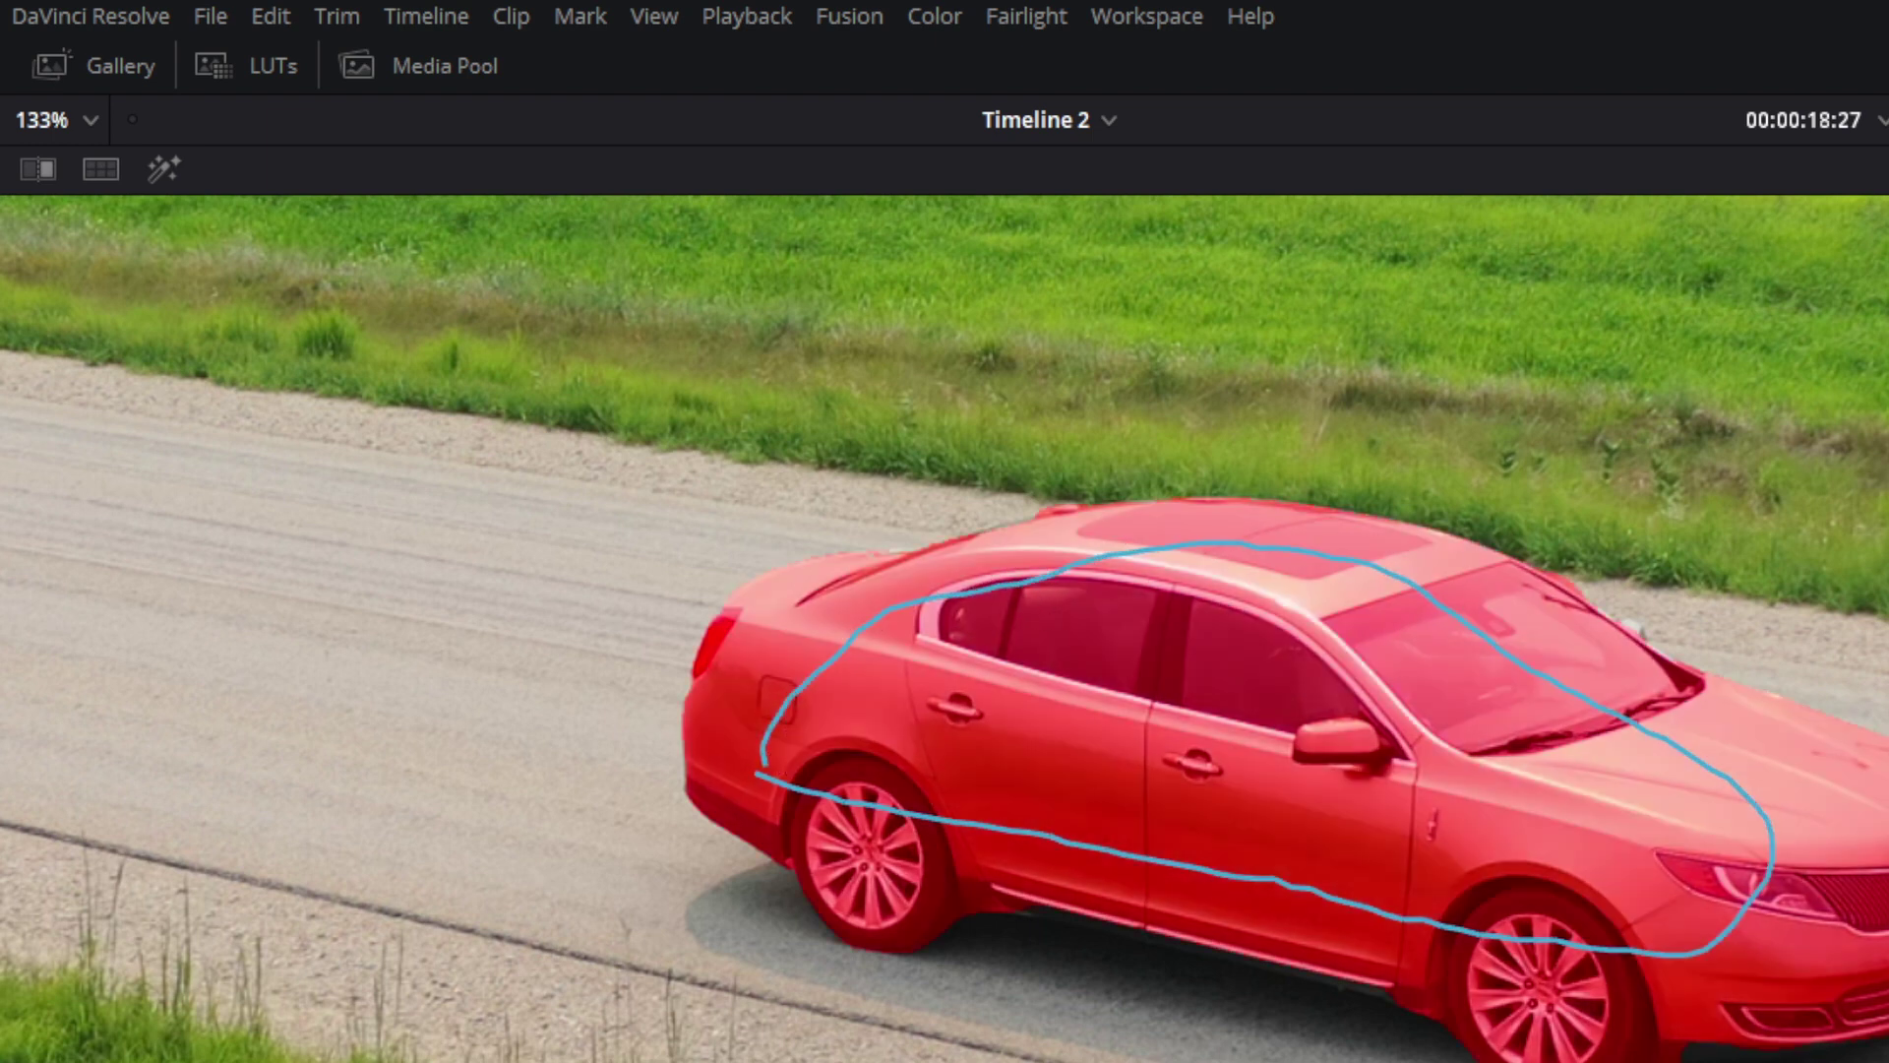
scroll(1690, 615, "up", 2)
scroll(1696, 590, "up", 1)
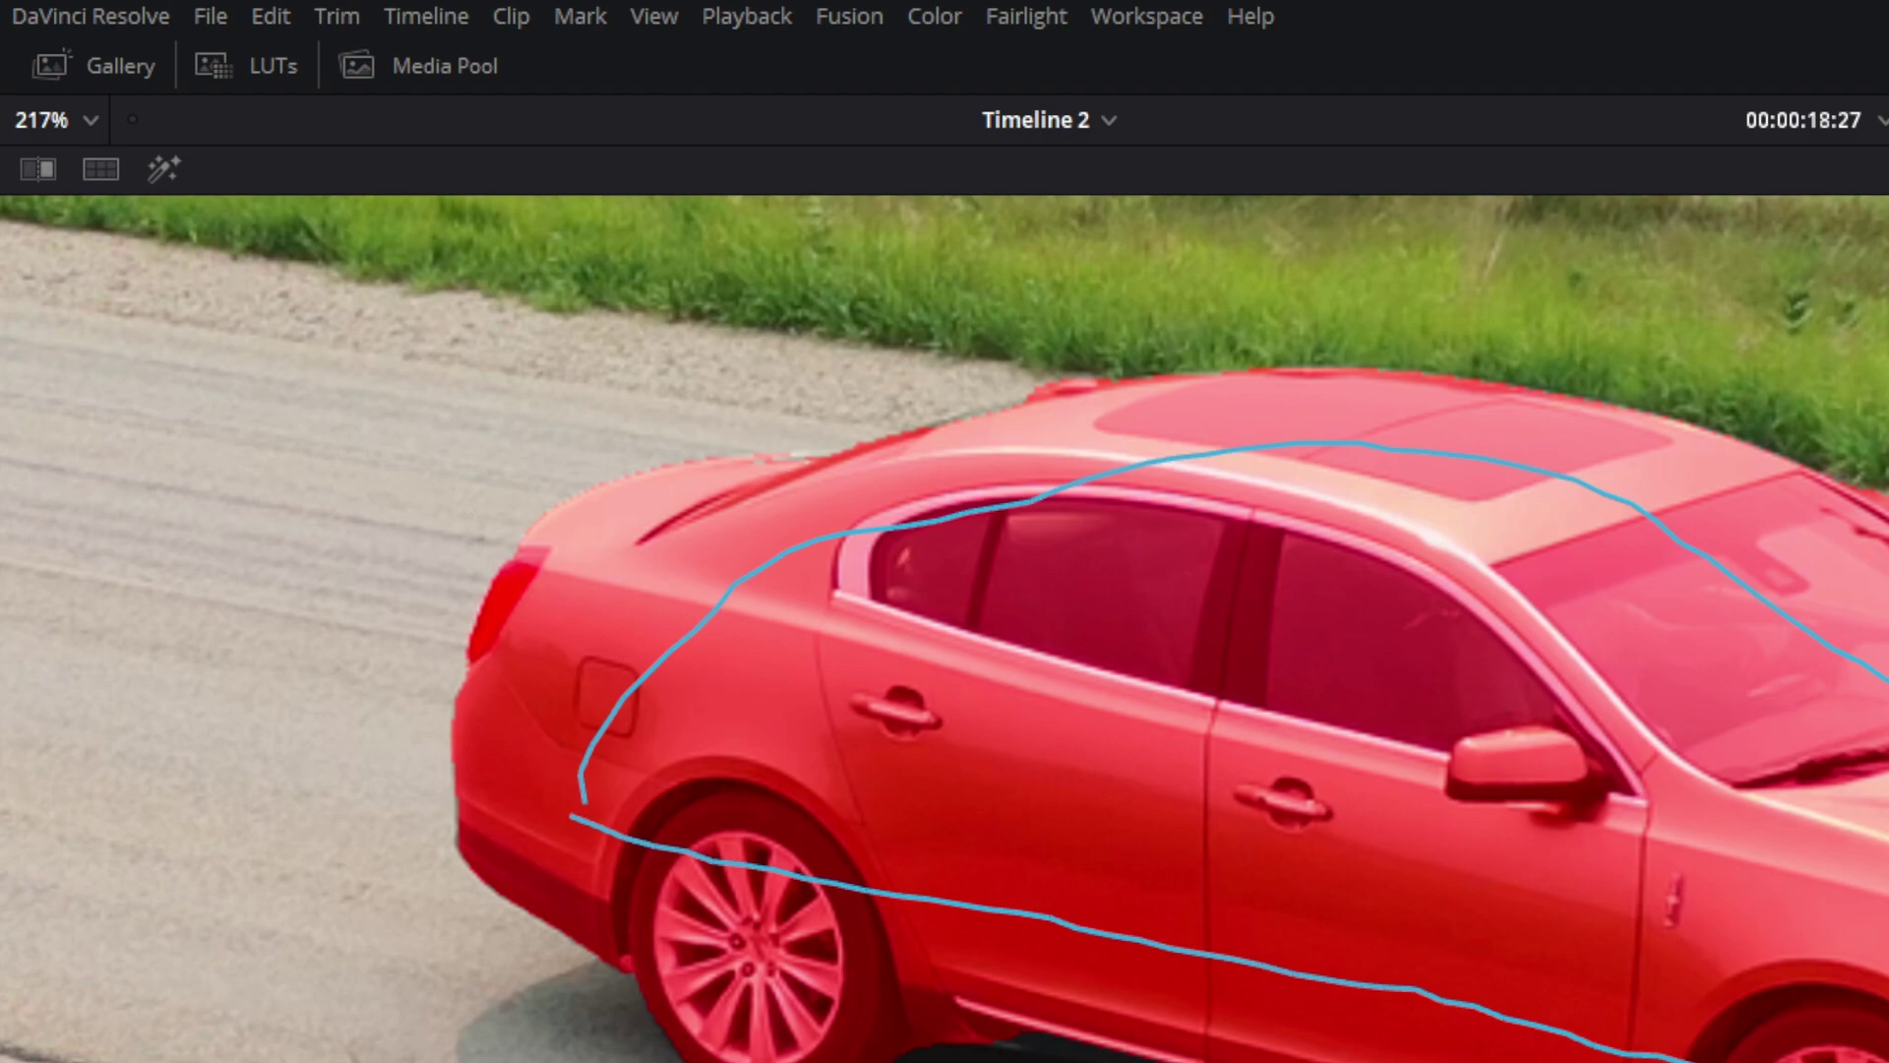
key("shift+z")
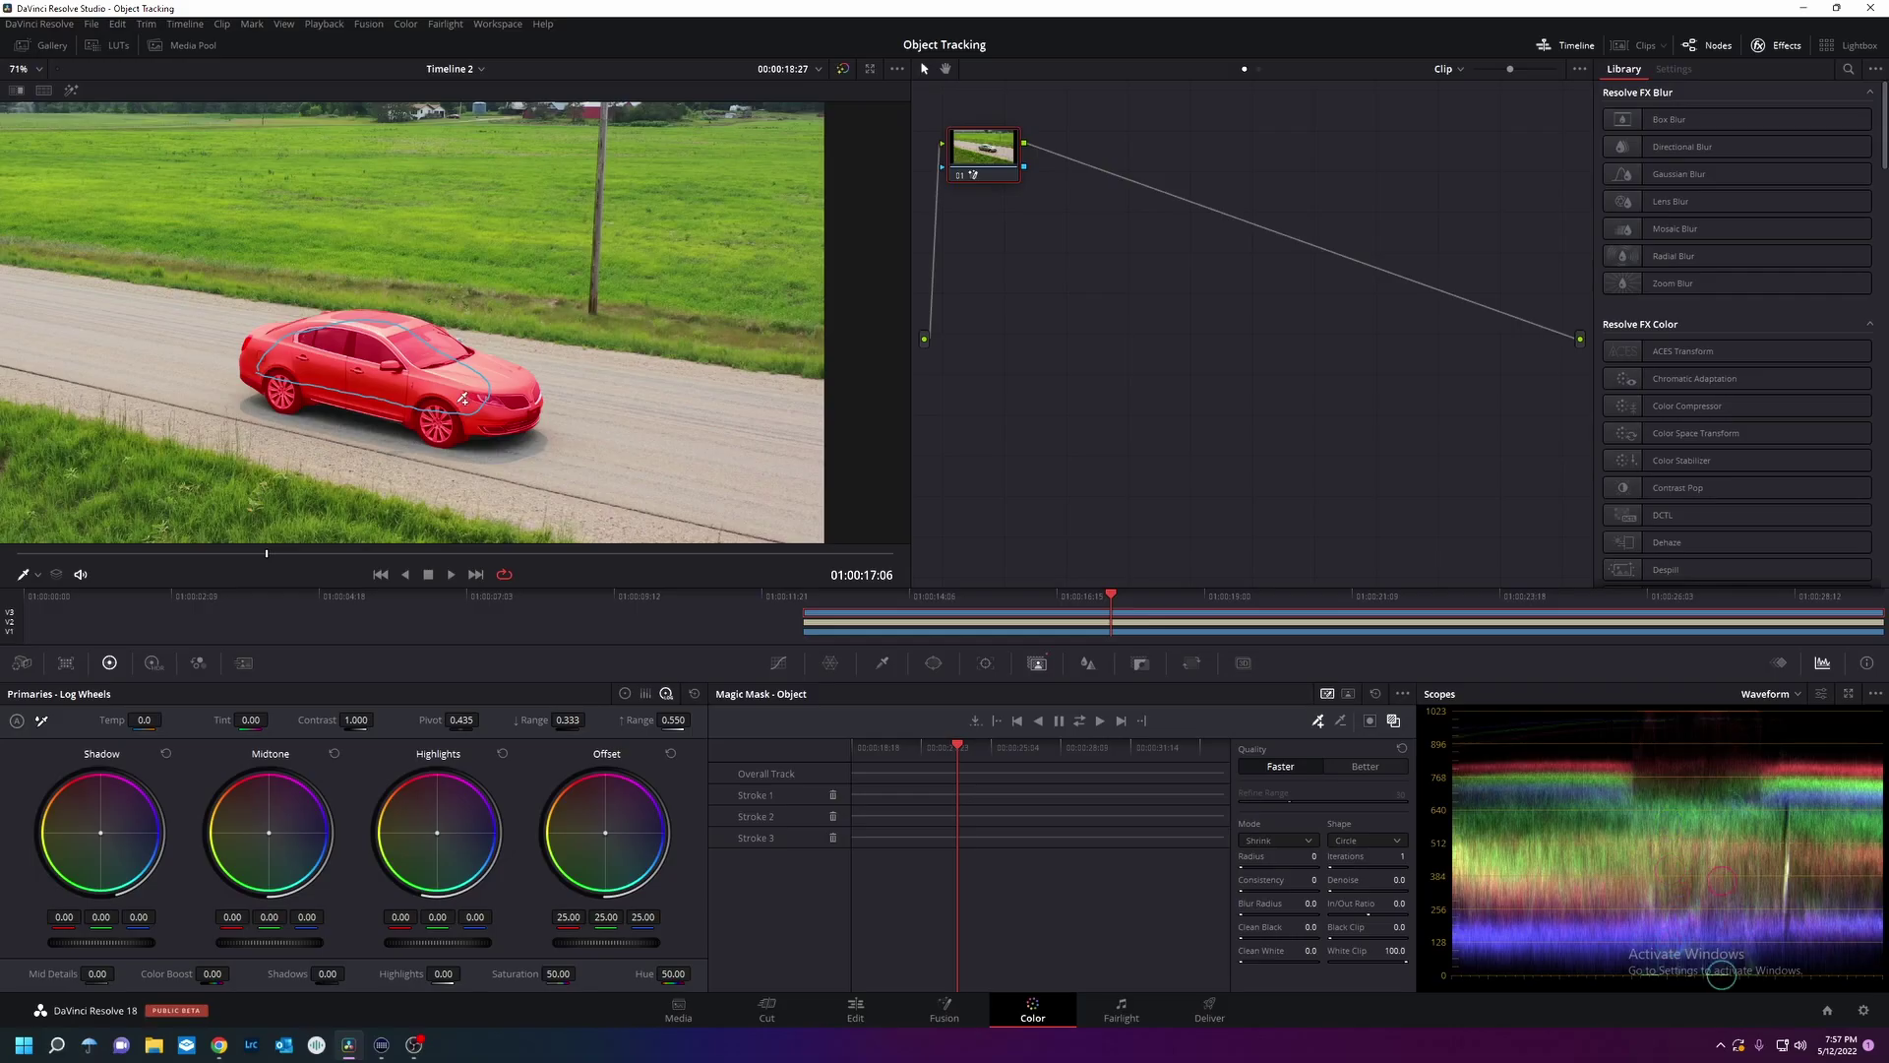
Step: Track the car mask forward through the clip and play back to verify it
left_click(1079, 721)
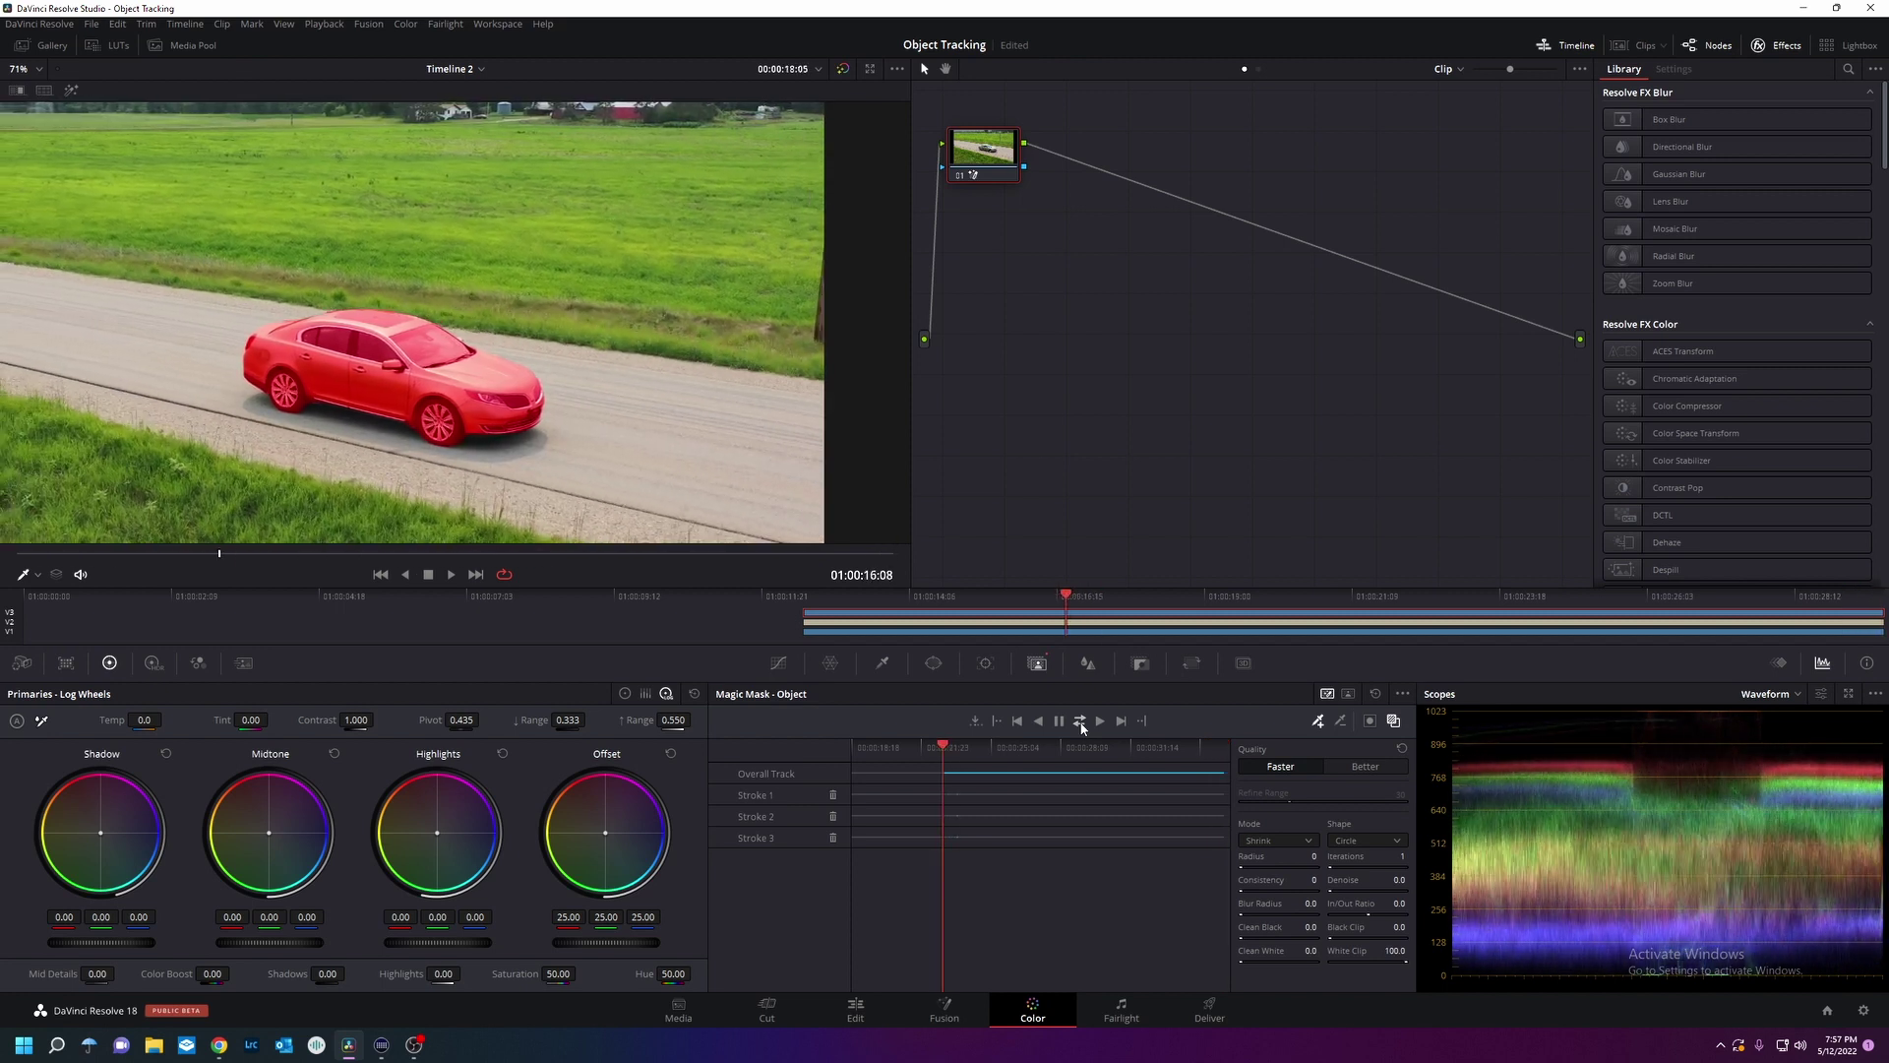
key("space")
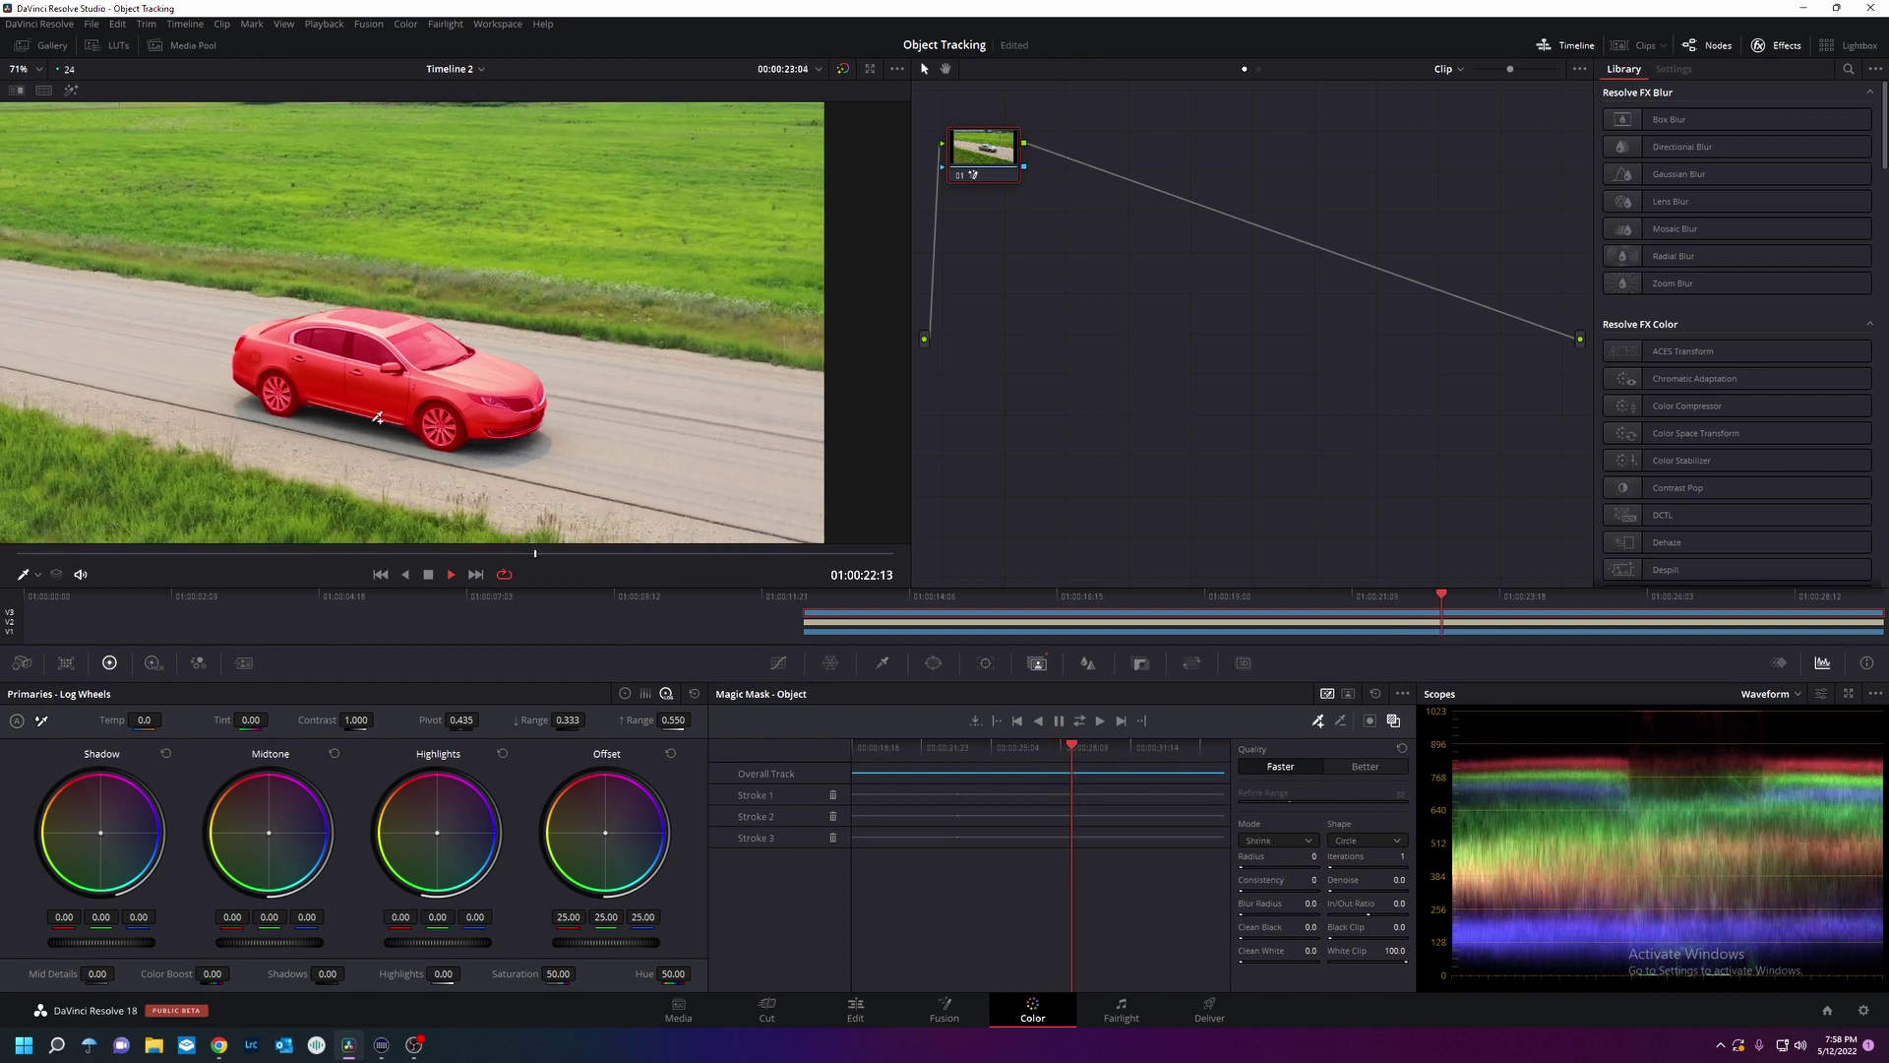
key("space")
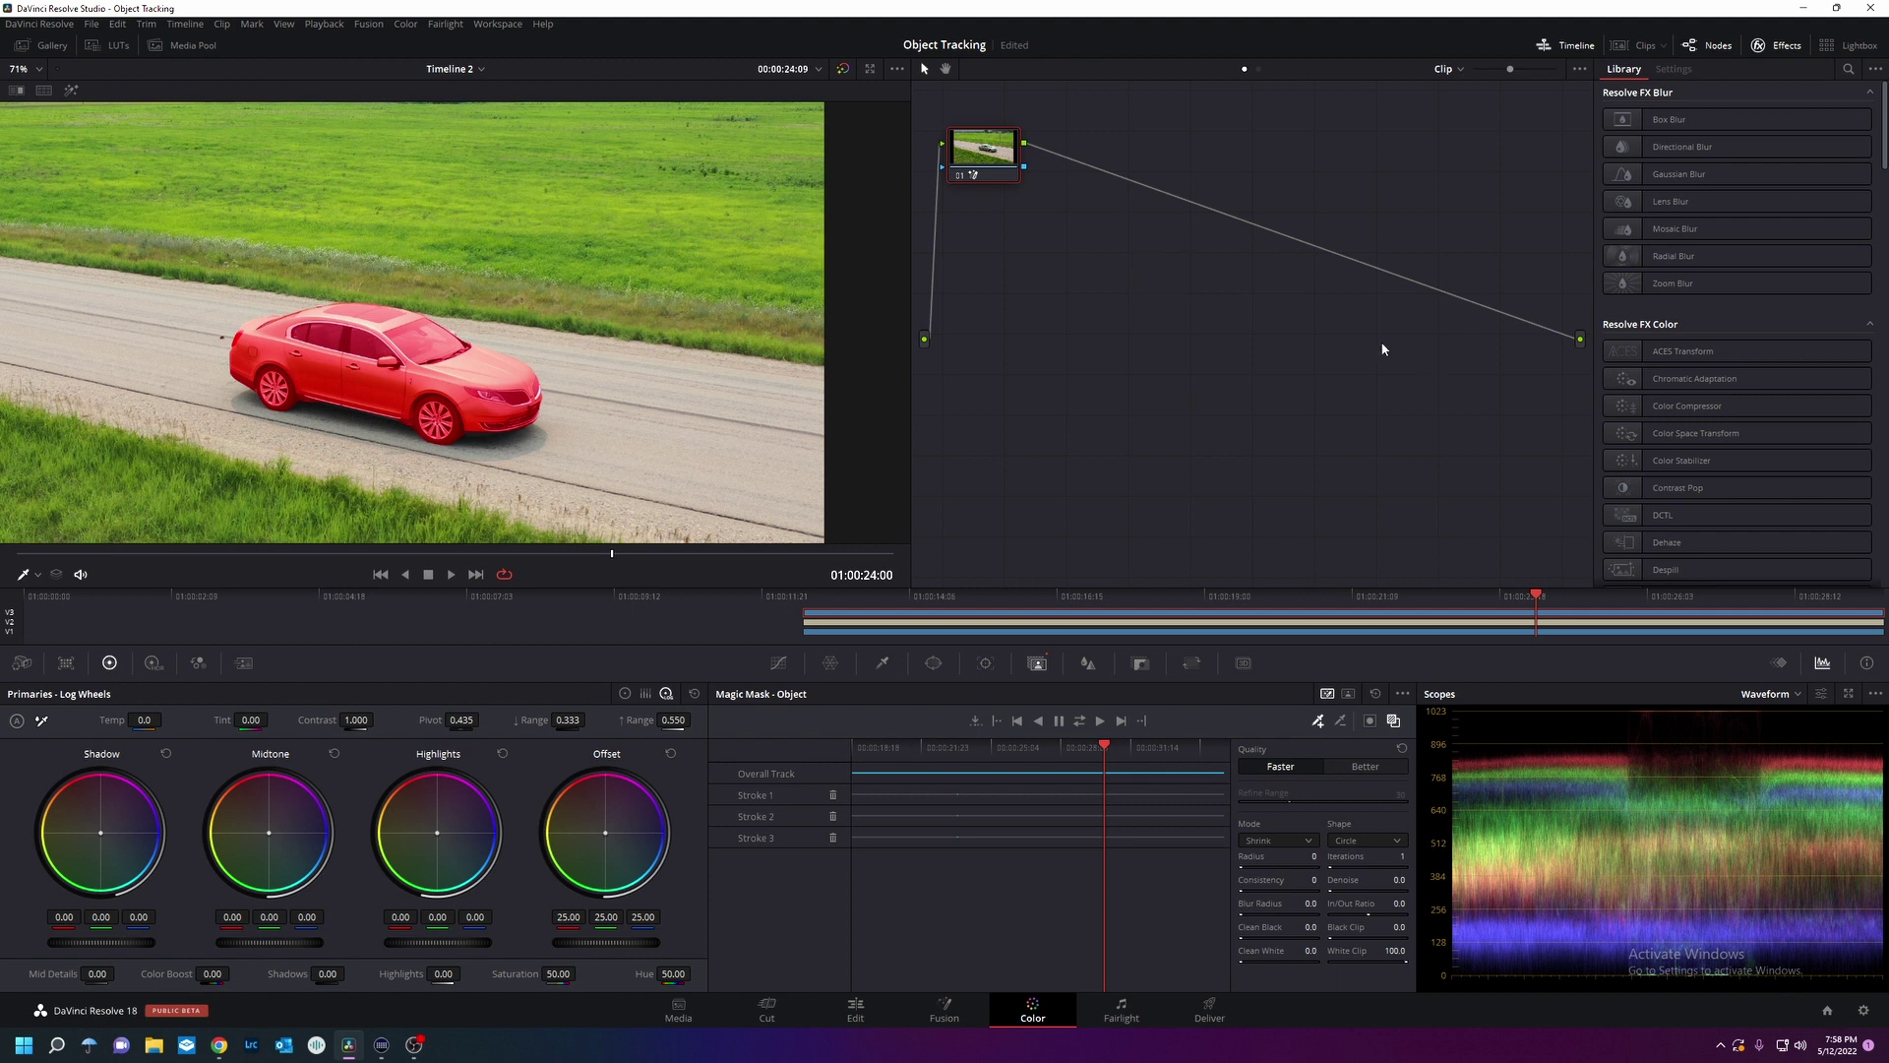
Step: Add an alpha output to the node graph and connect the mask node's alpha to it
right_click(1169, 297)
left_click(1227, 356)
left_click_drag(1024, 170, 1562, 370)
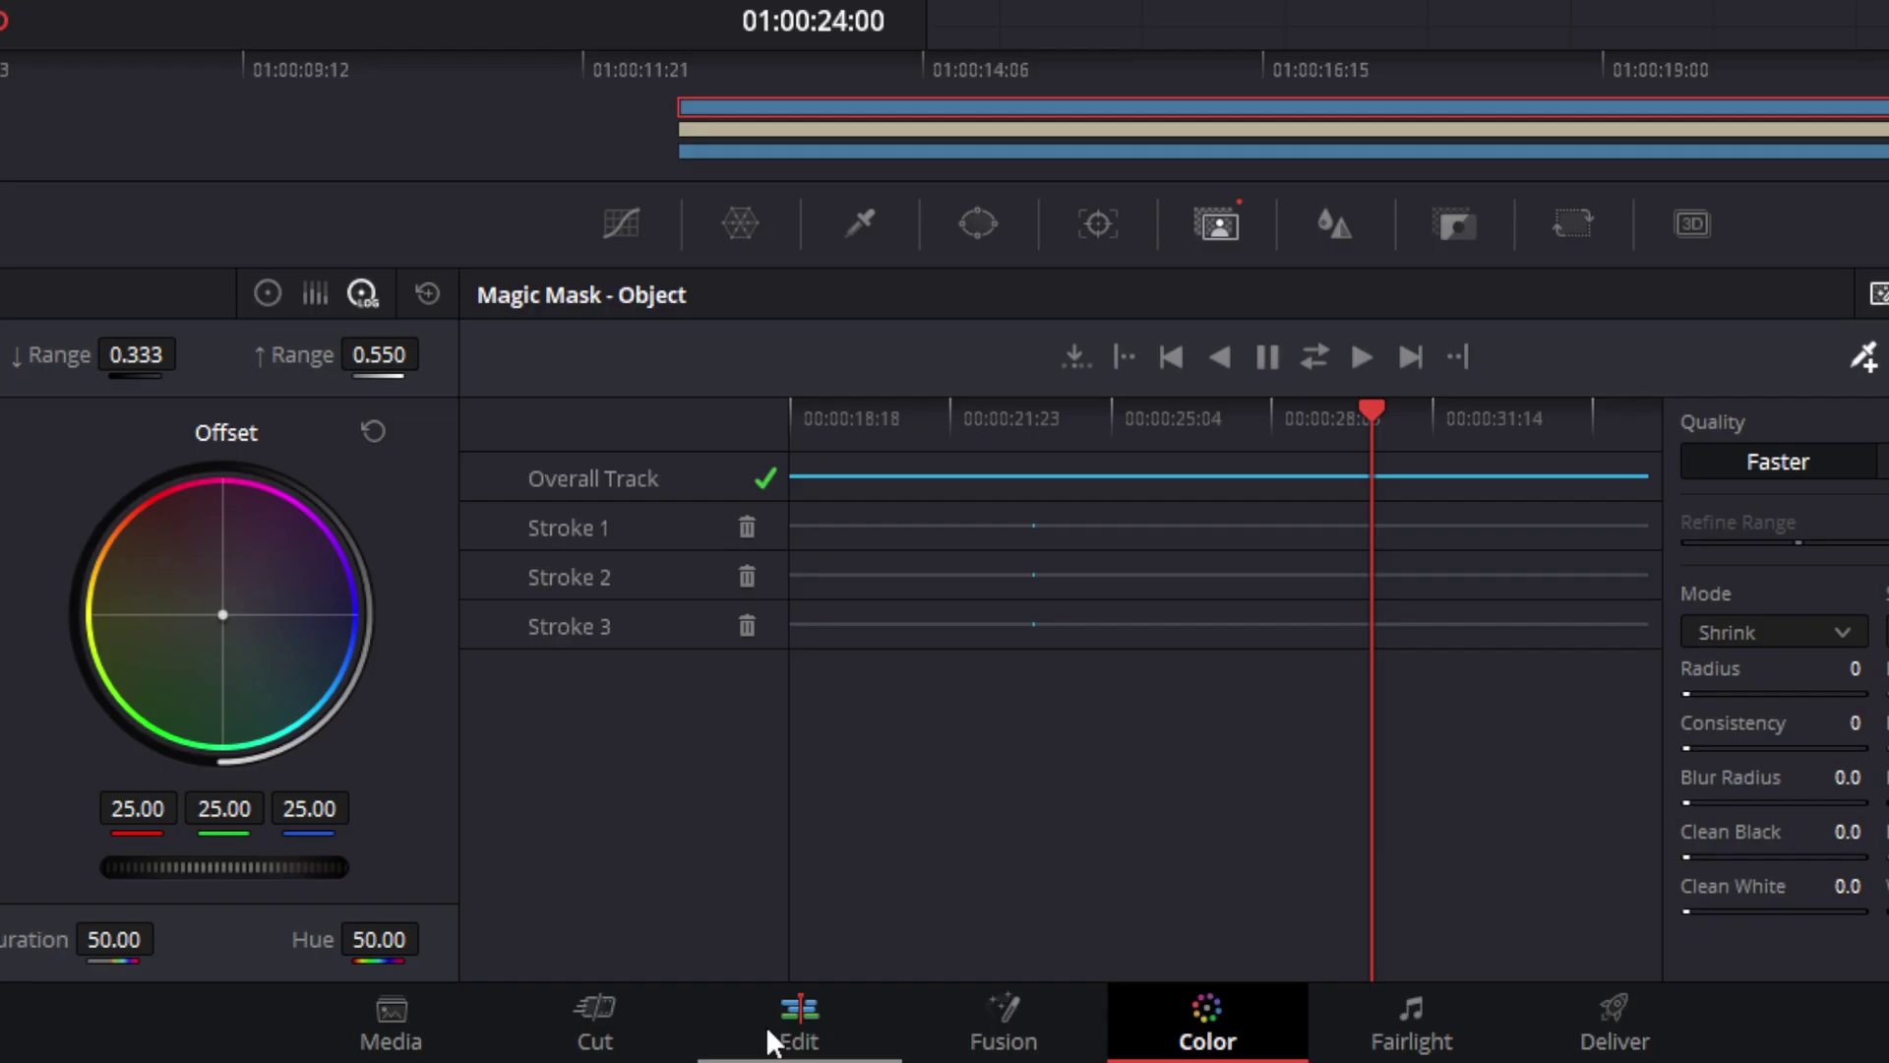
Step: Change the Text+ title text to 'Green Lincoln' and enlarge its size to about 0.21
left_click(848, 1016)
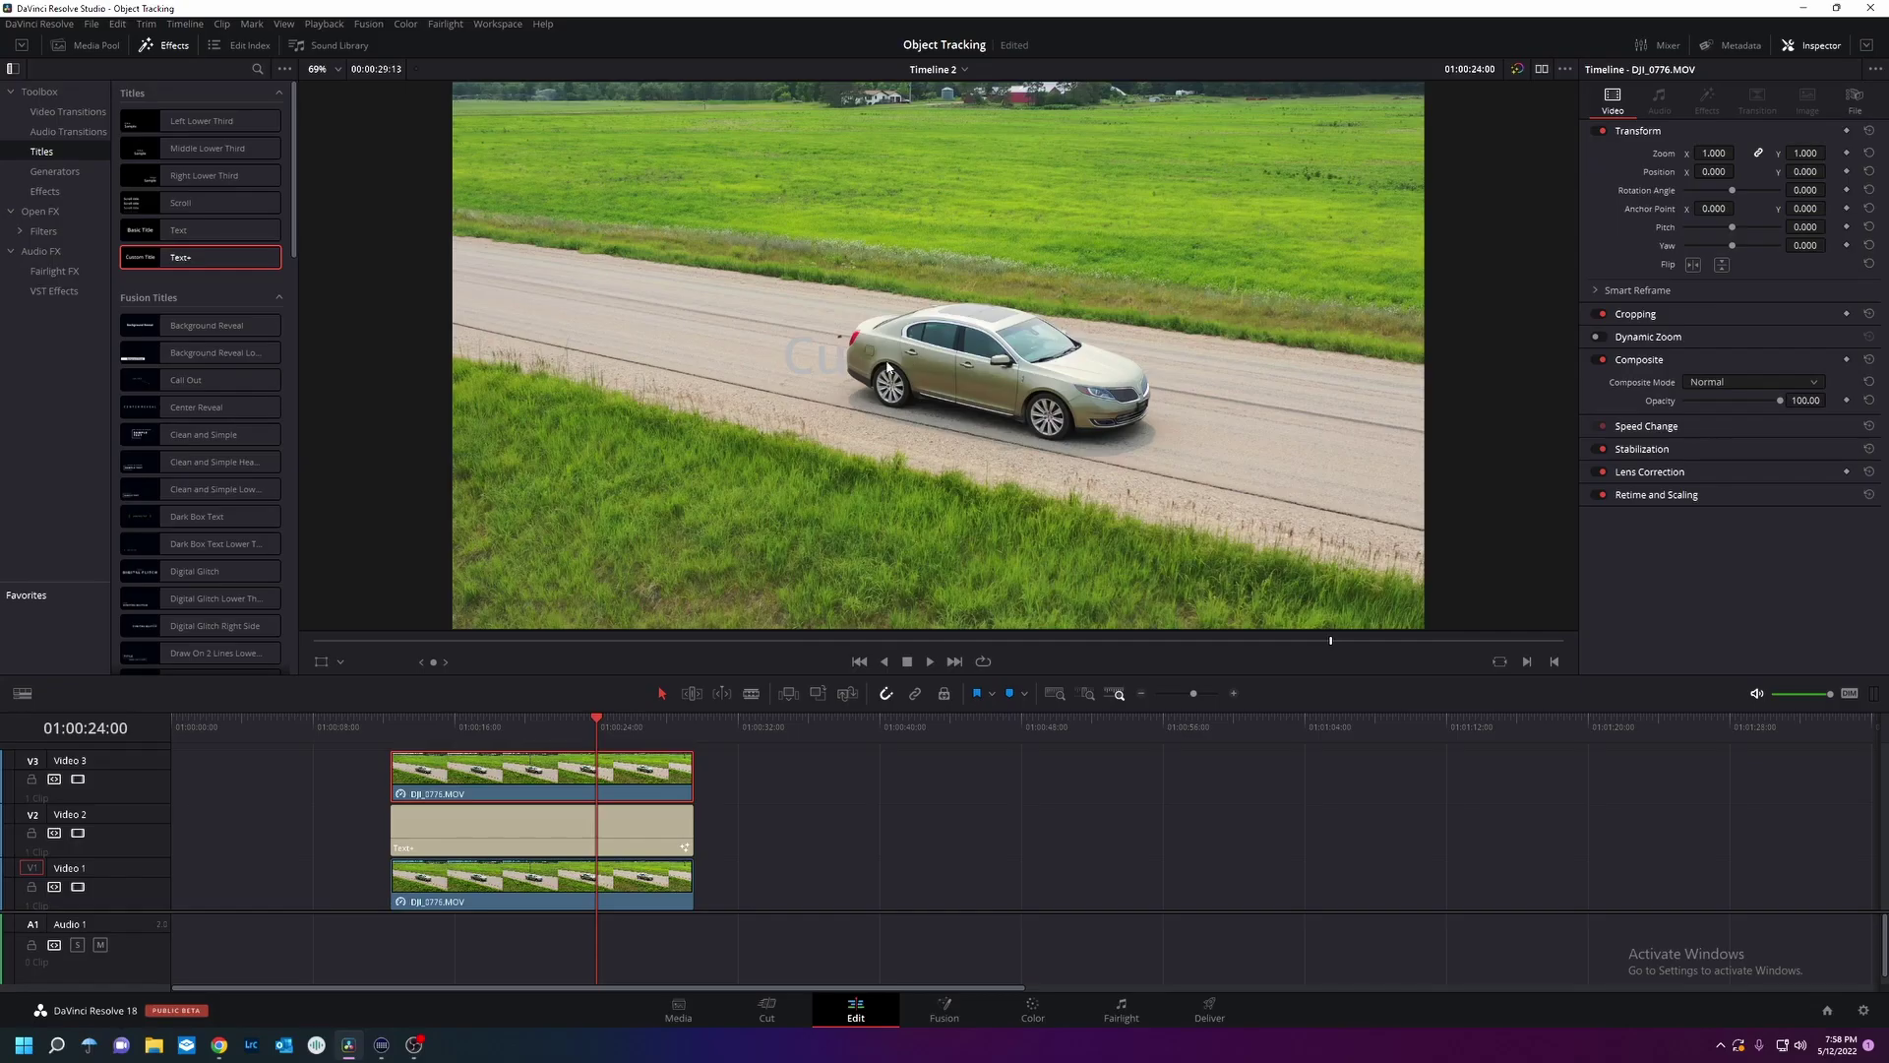
left_click(528, 839)
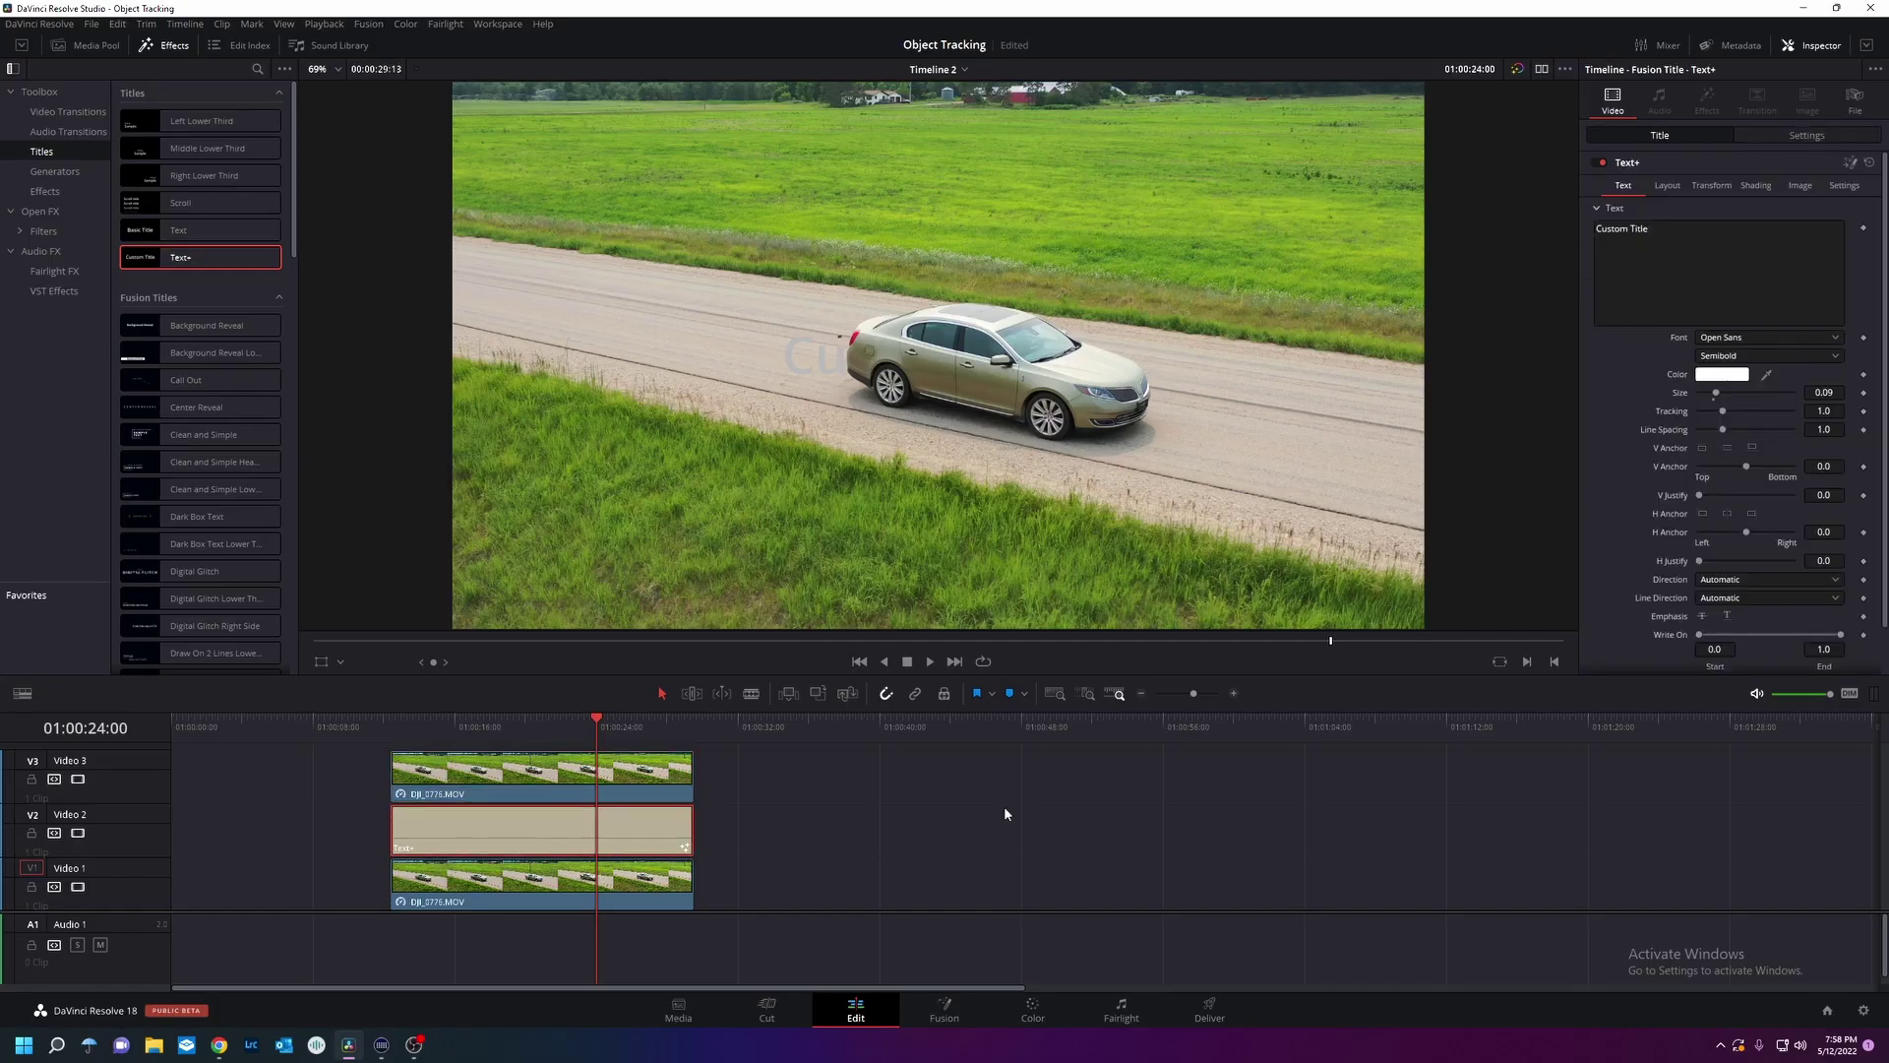
triple_click(1672, 232)
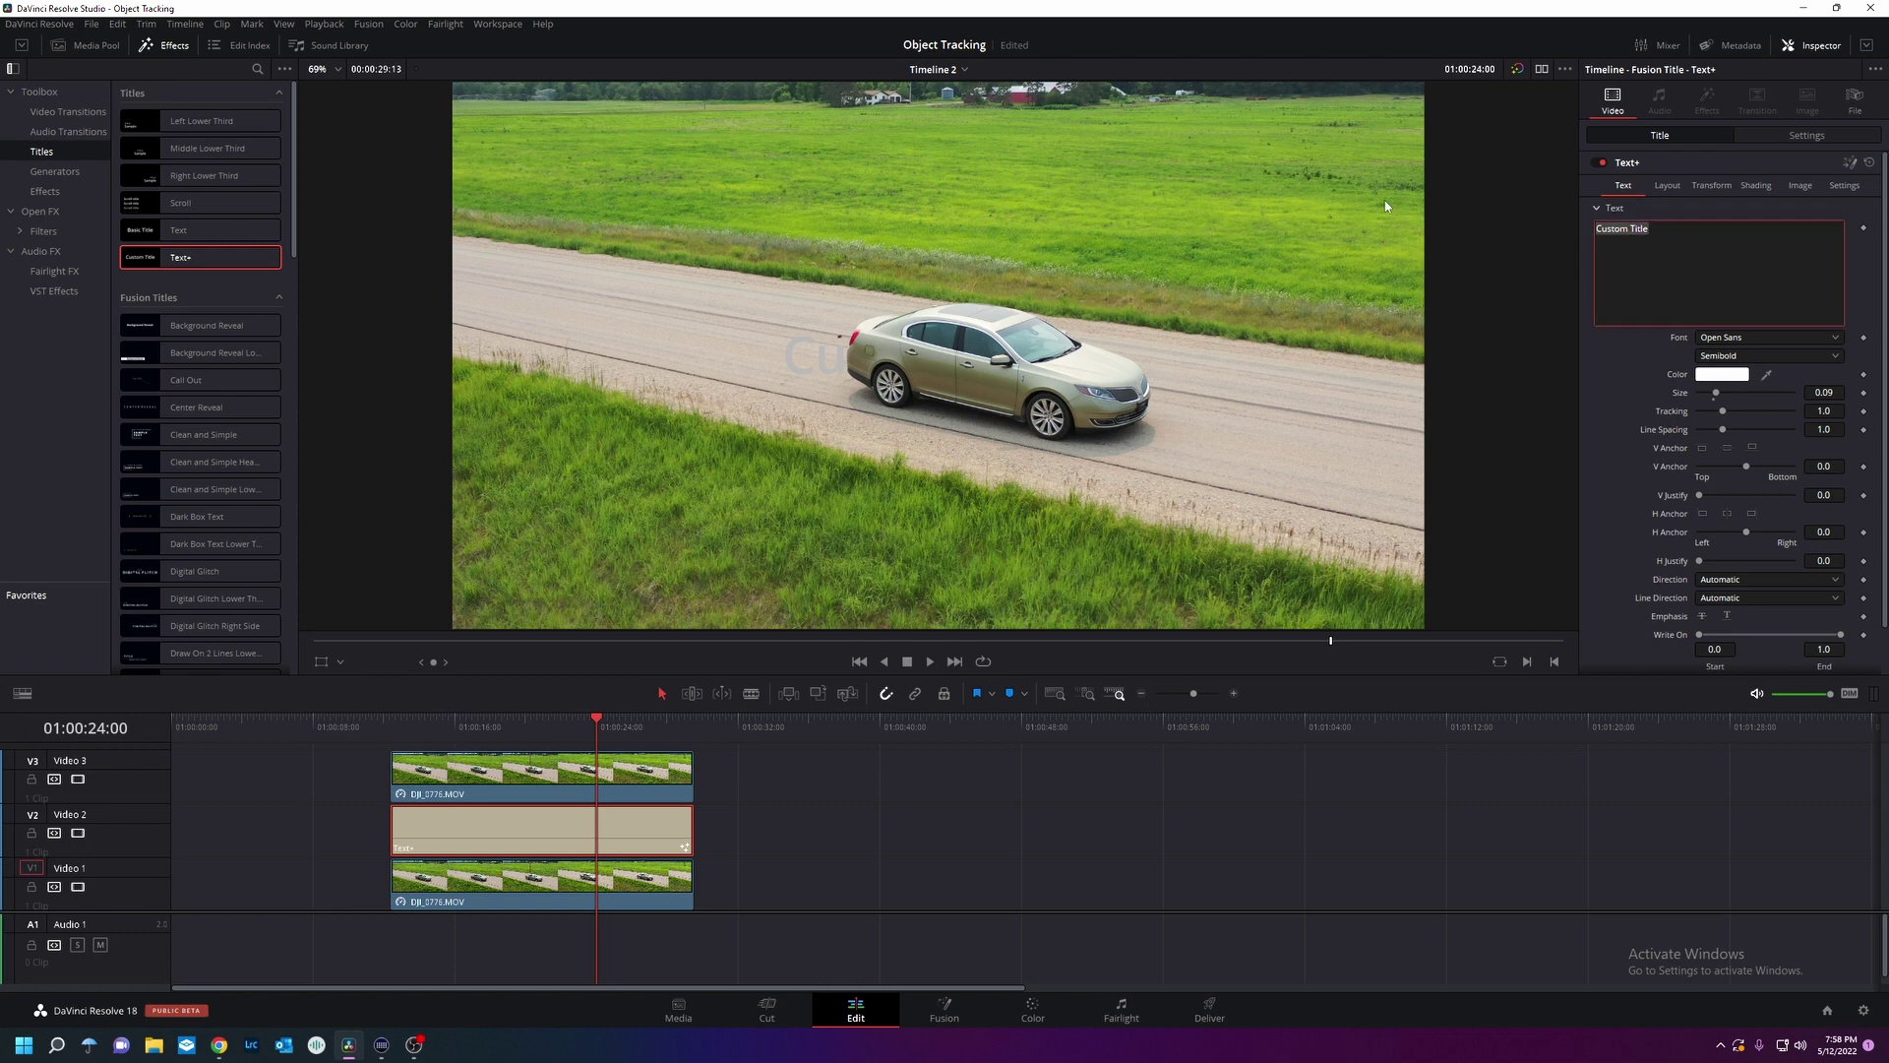
type("Green :")
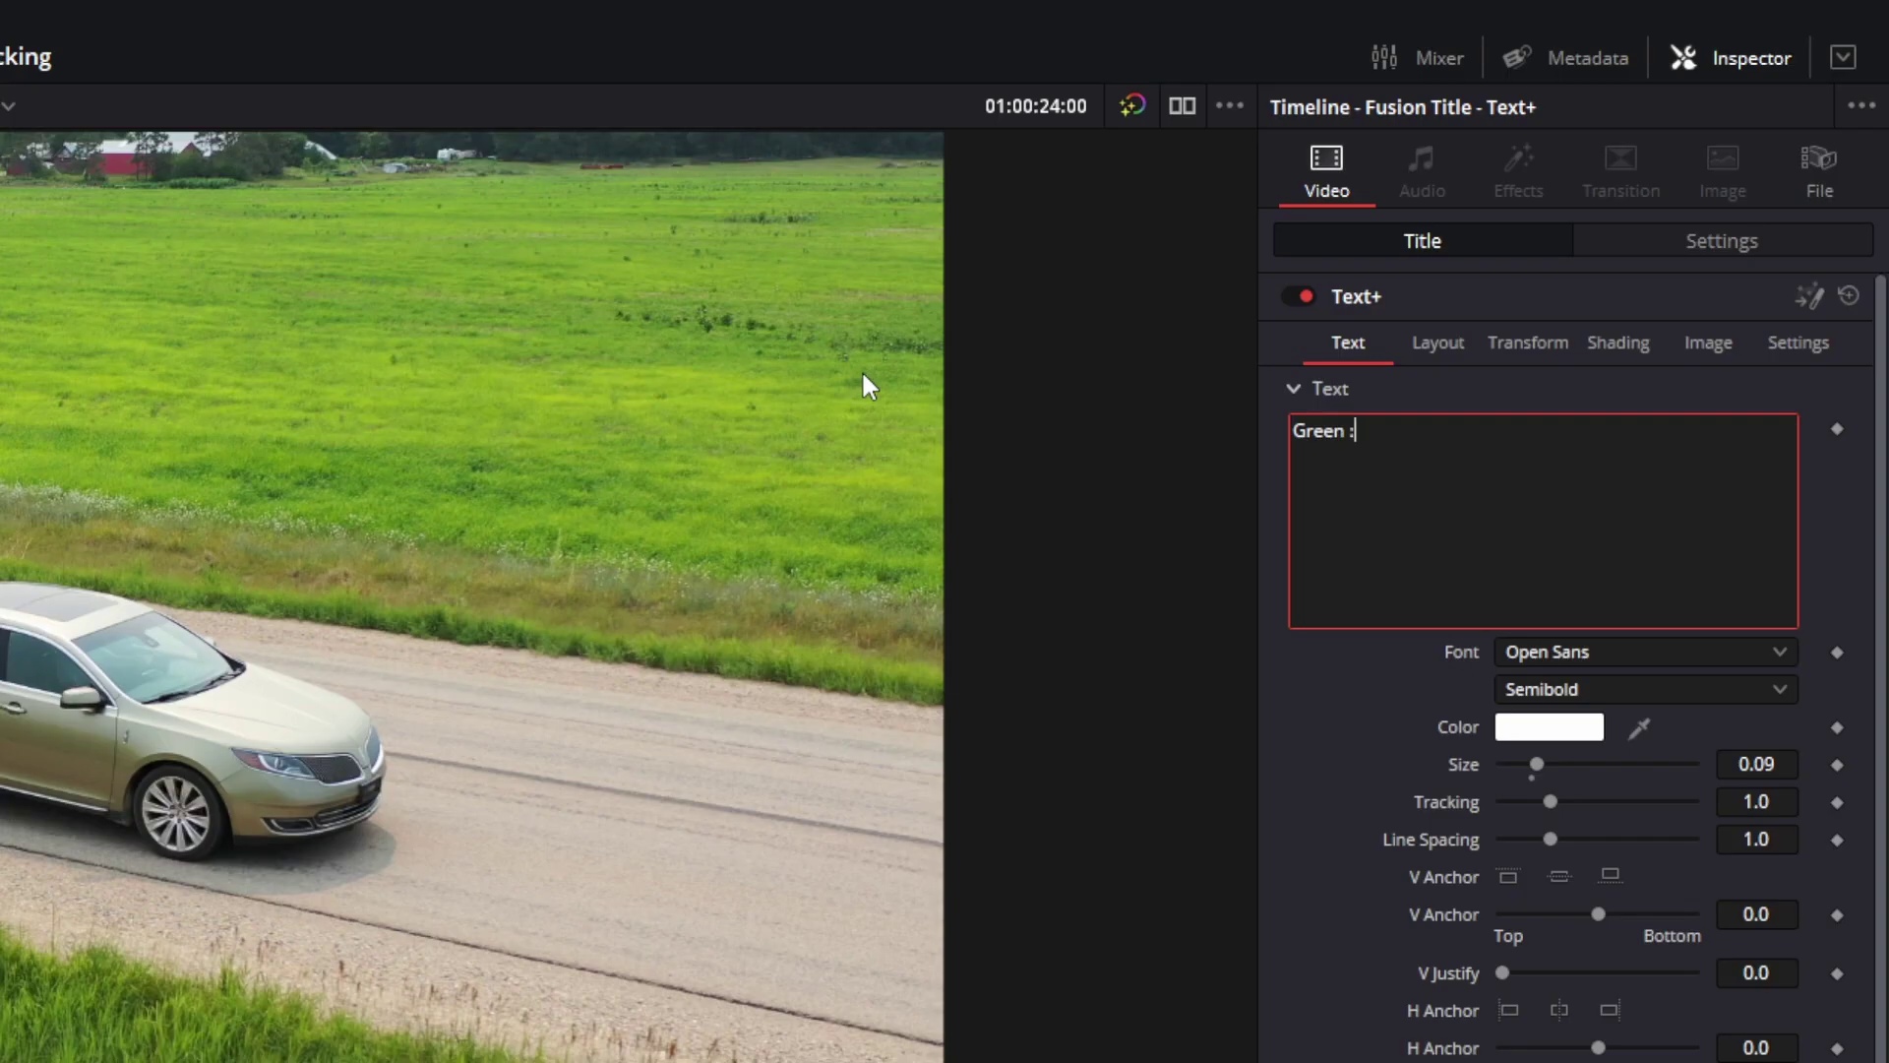
key("BackSpace")
key("BackSpace")
type("Lincoln")
left_click_drag(1535, 764, 1564, 740)
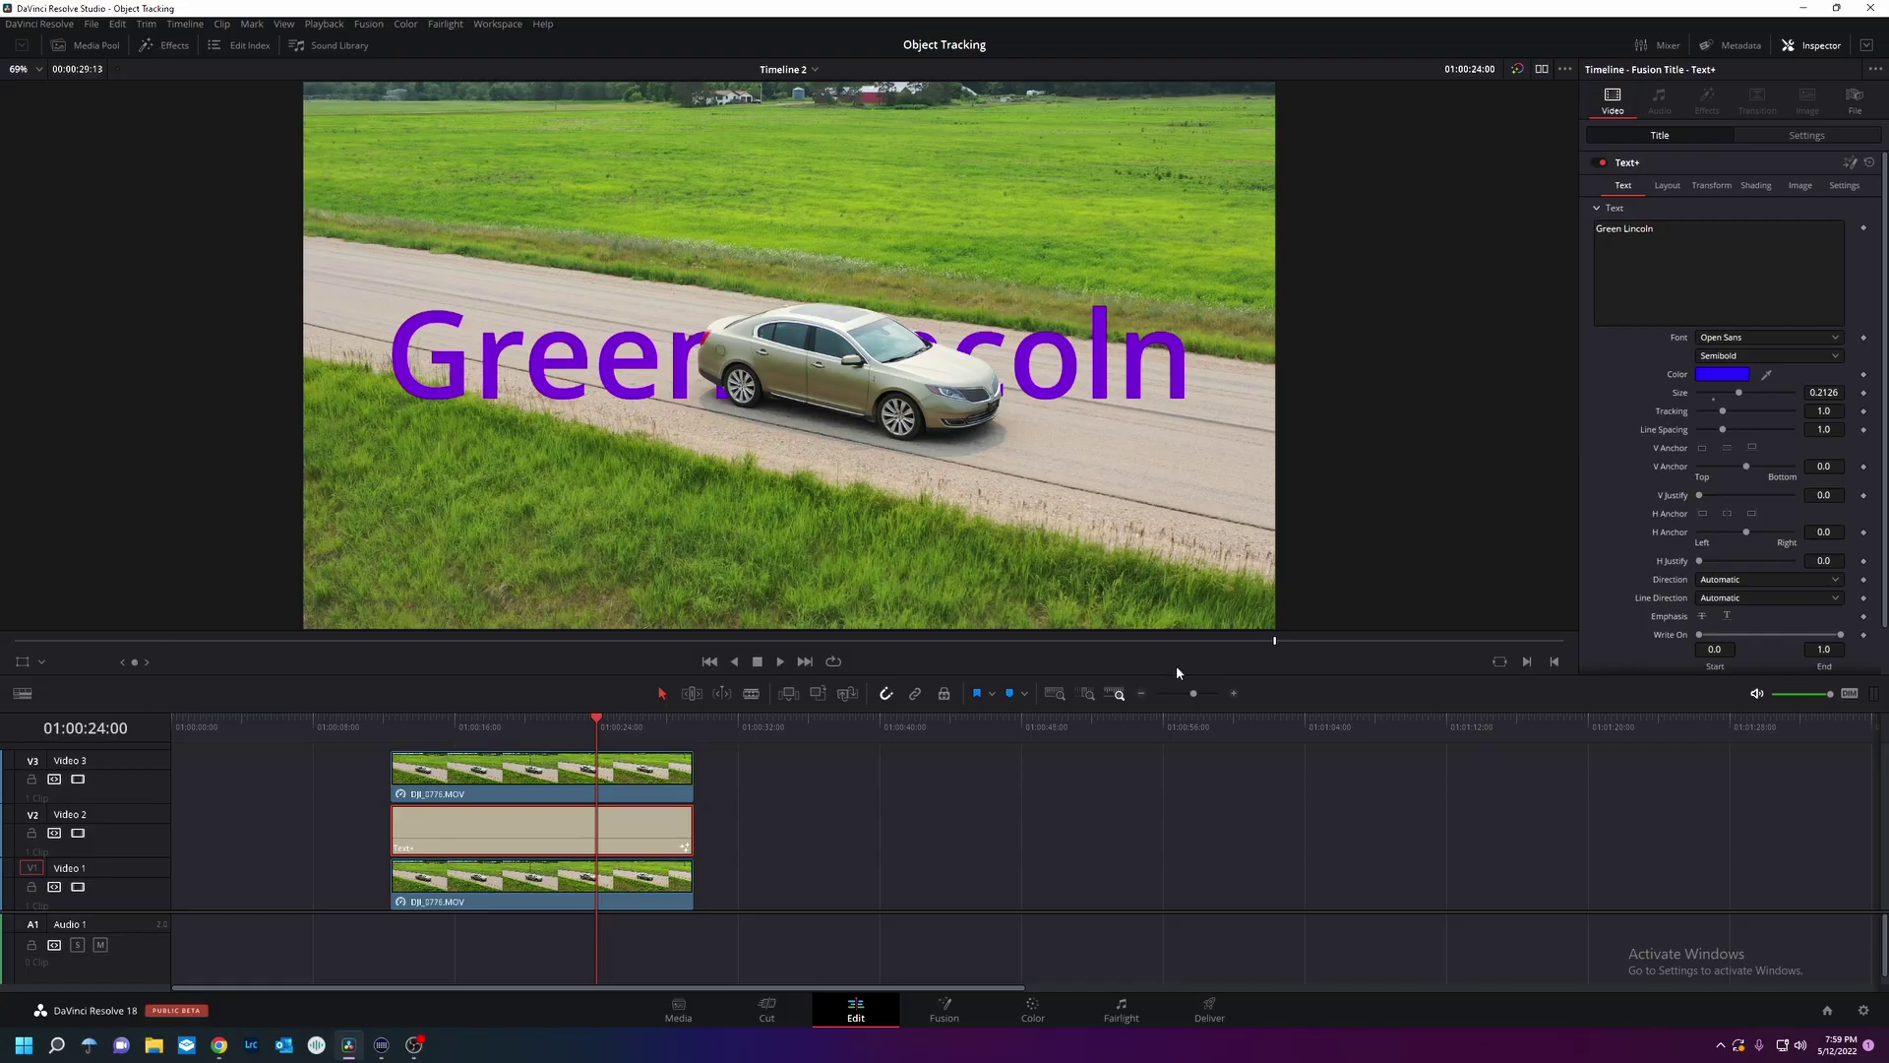
Step: Set the title size to about 0.19 at the start of the shot
left_click_drag(1177, 673, 1177, 695)
left_click_drag(1739, 393, 1740, 394)
left_click_drag(595, 740, 389, 755)
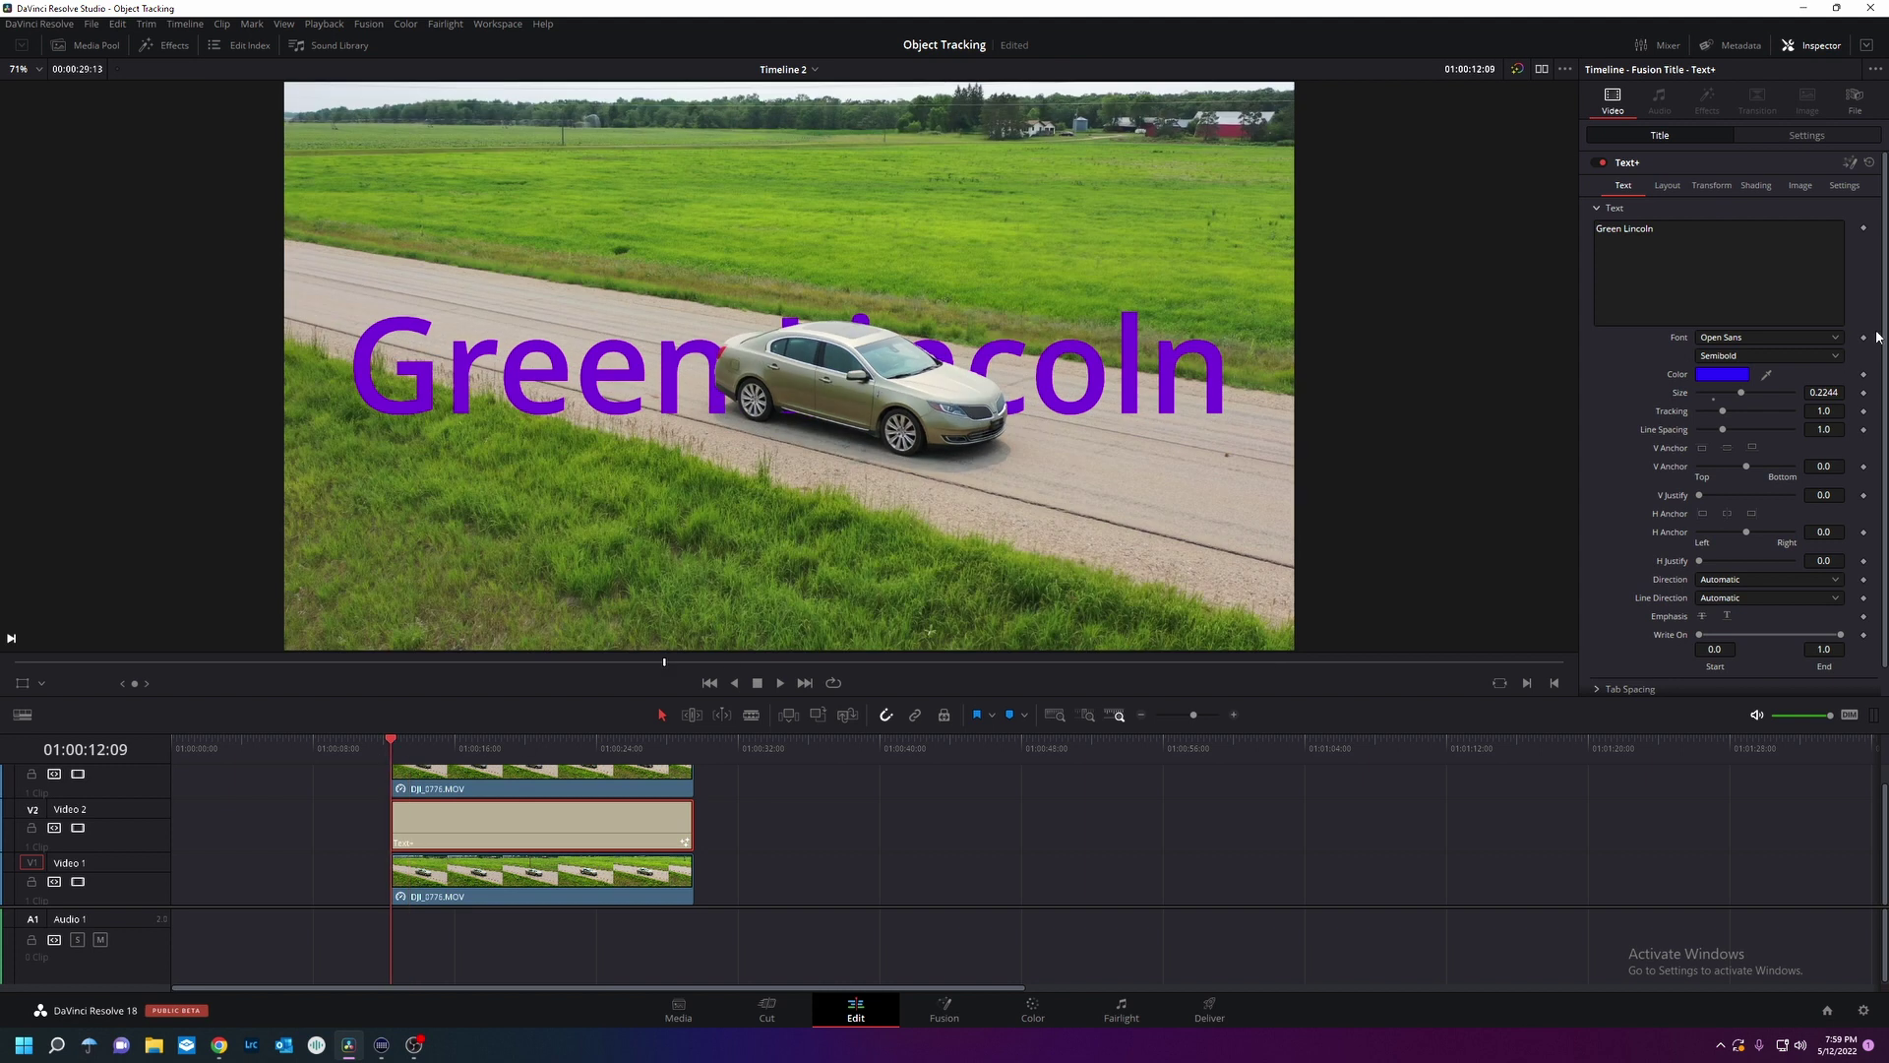
left_click_drag(1741, 395, 1735, 397)
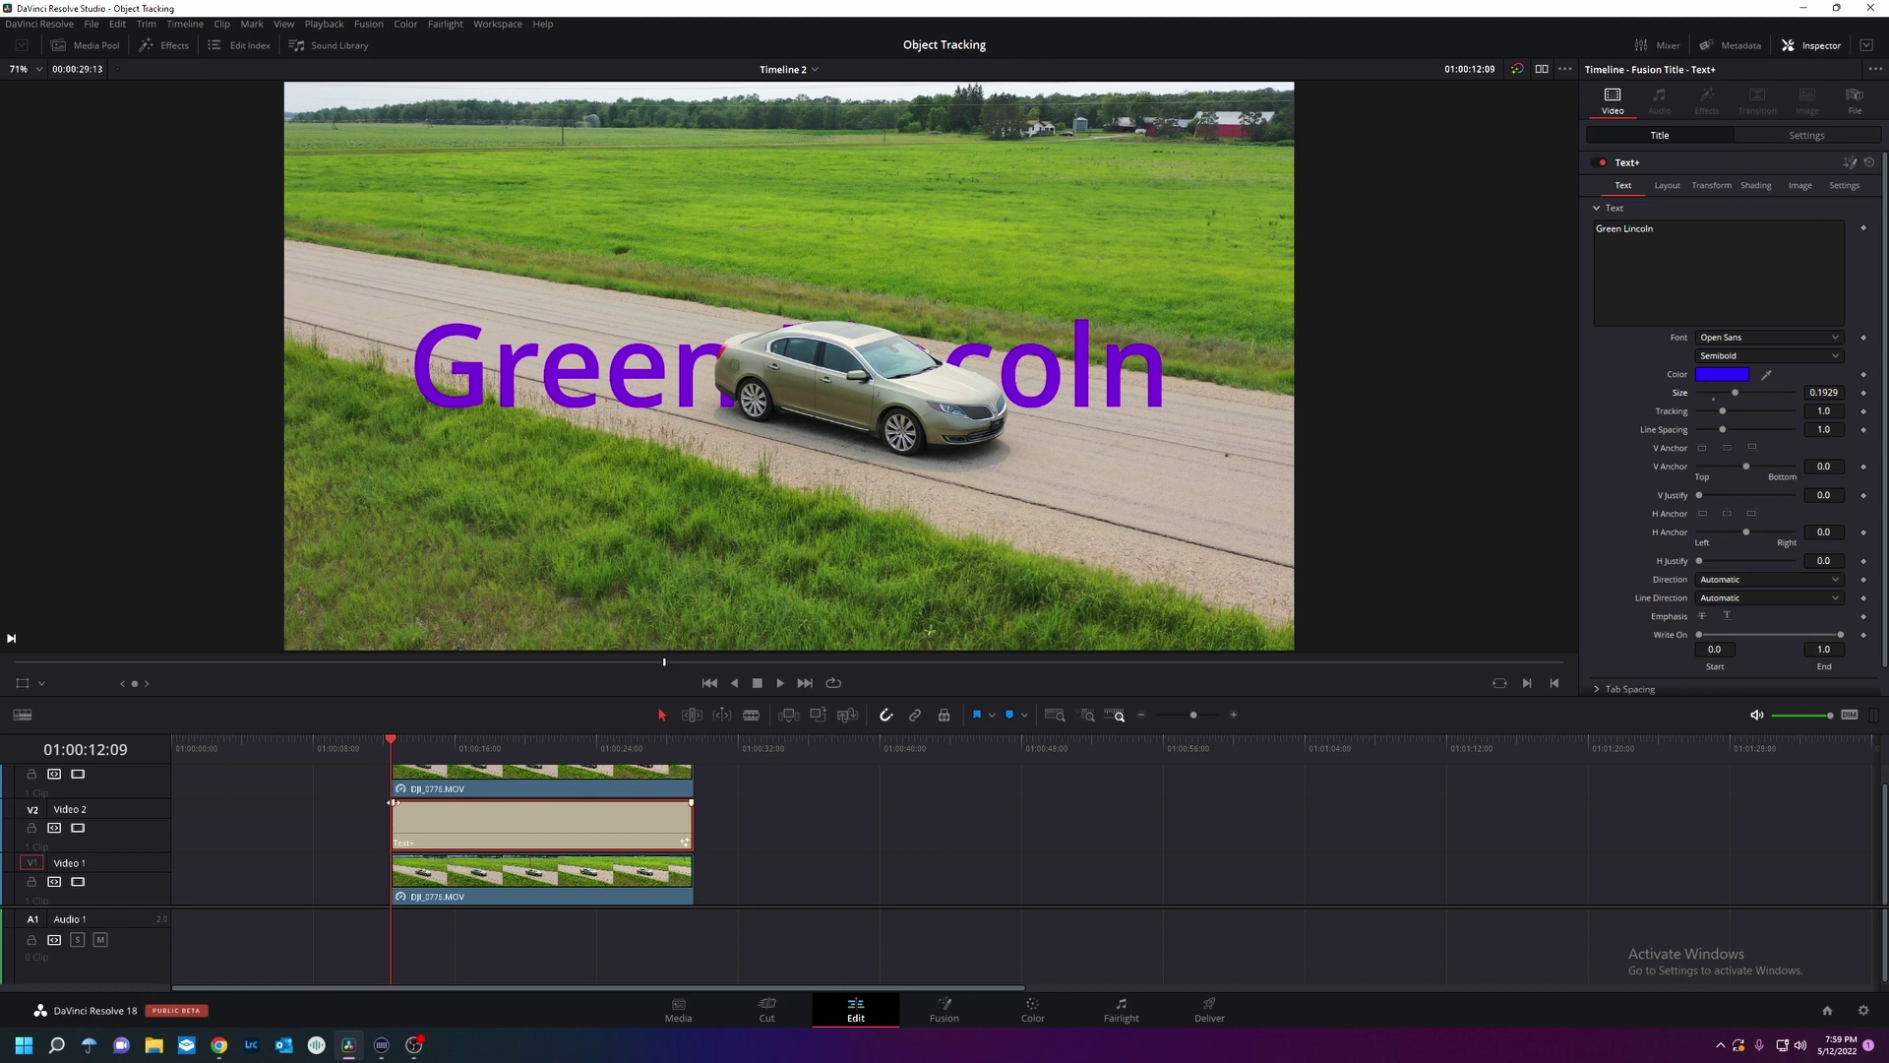
Step: Trim the title clip's start and end, then play back the growing-size animation
left_click_drag(393, 808, 403, 804)
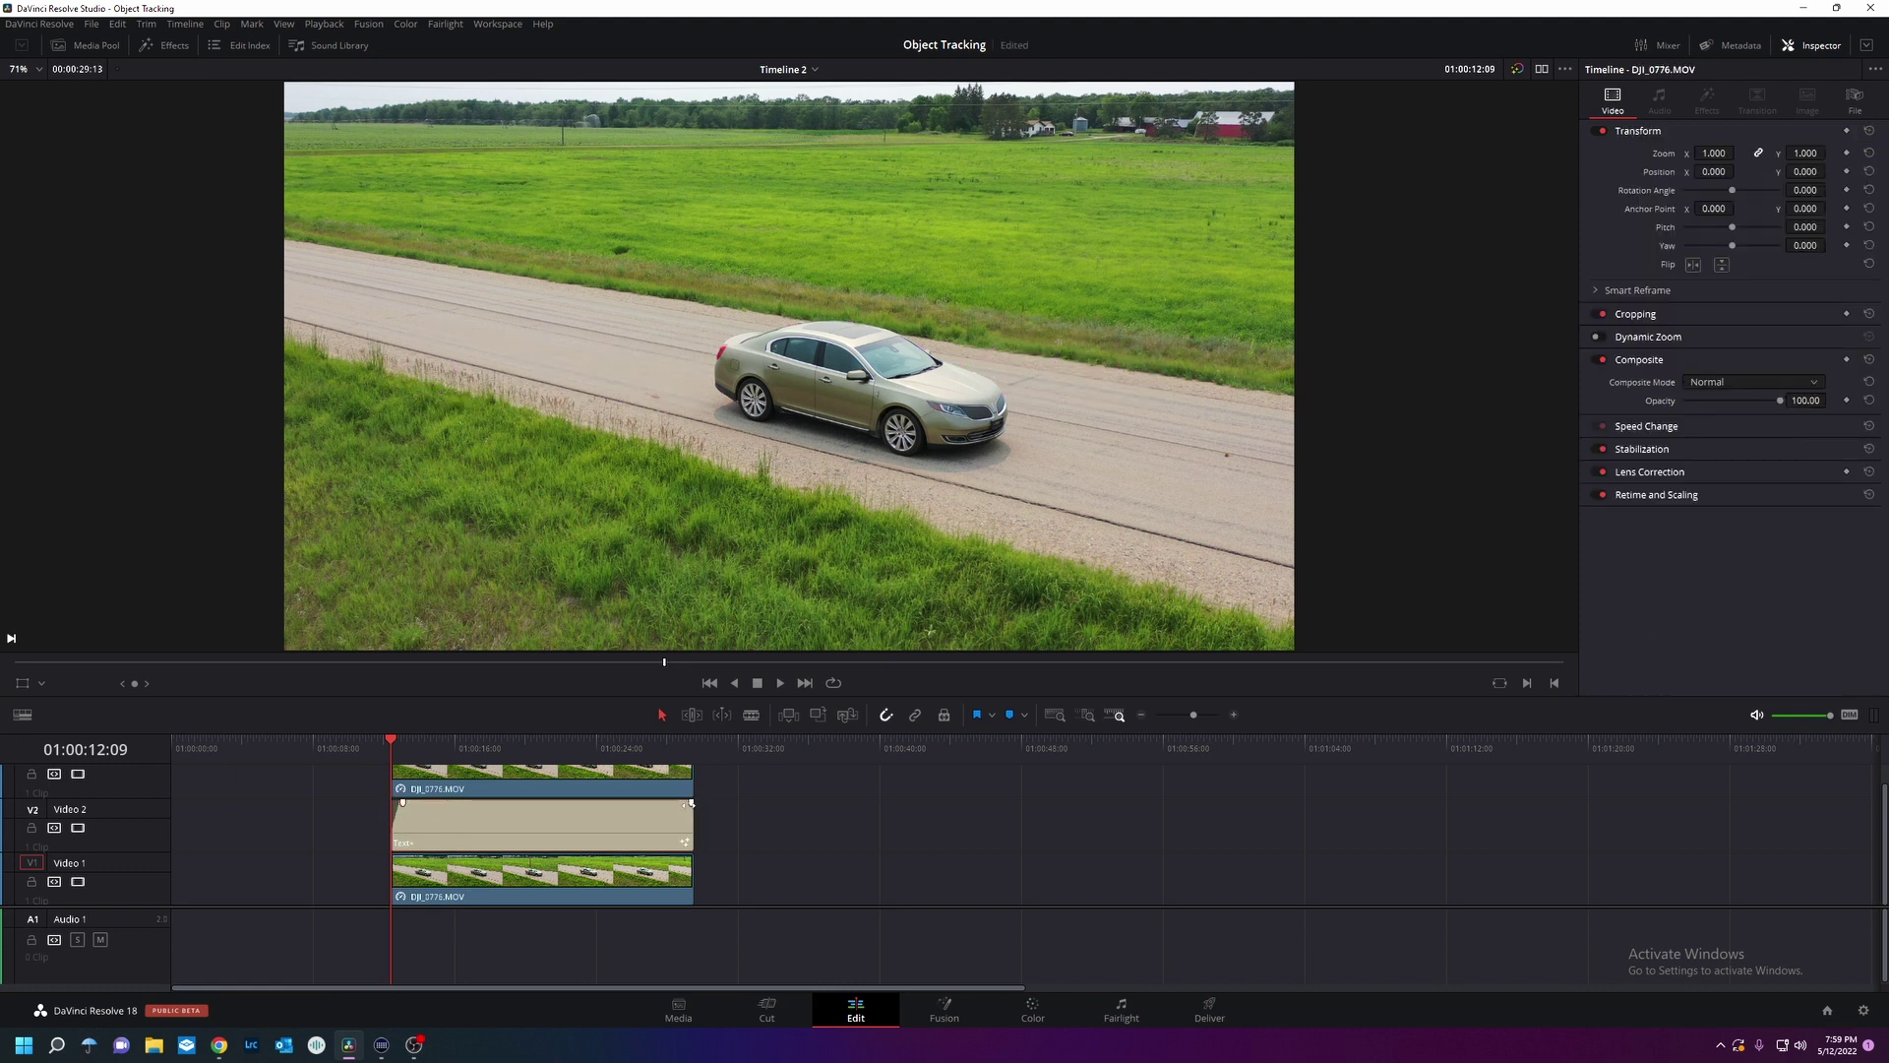
left_click_drag(691, 806, 692, 805)
left_click(473, 838)
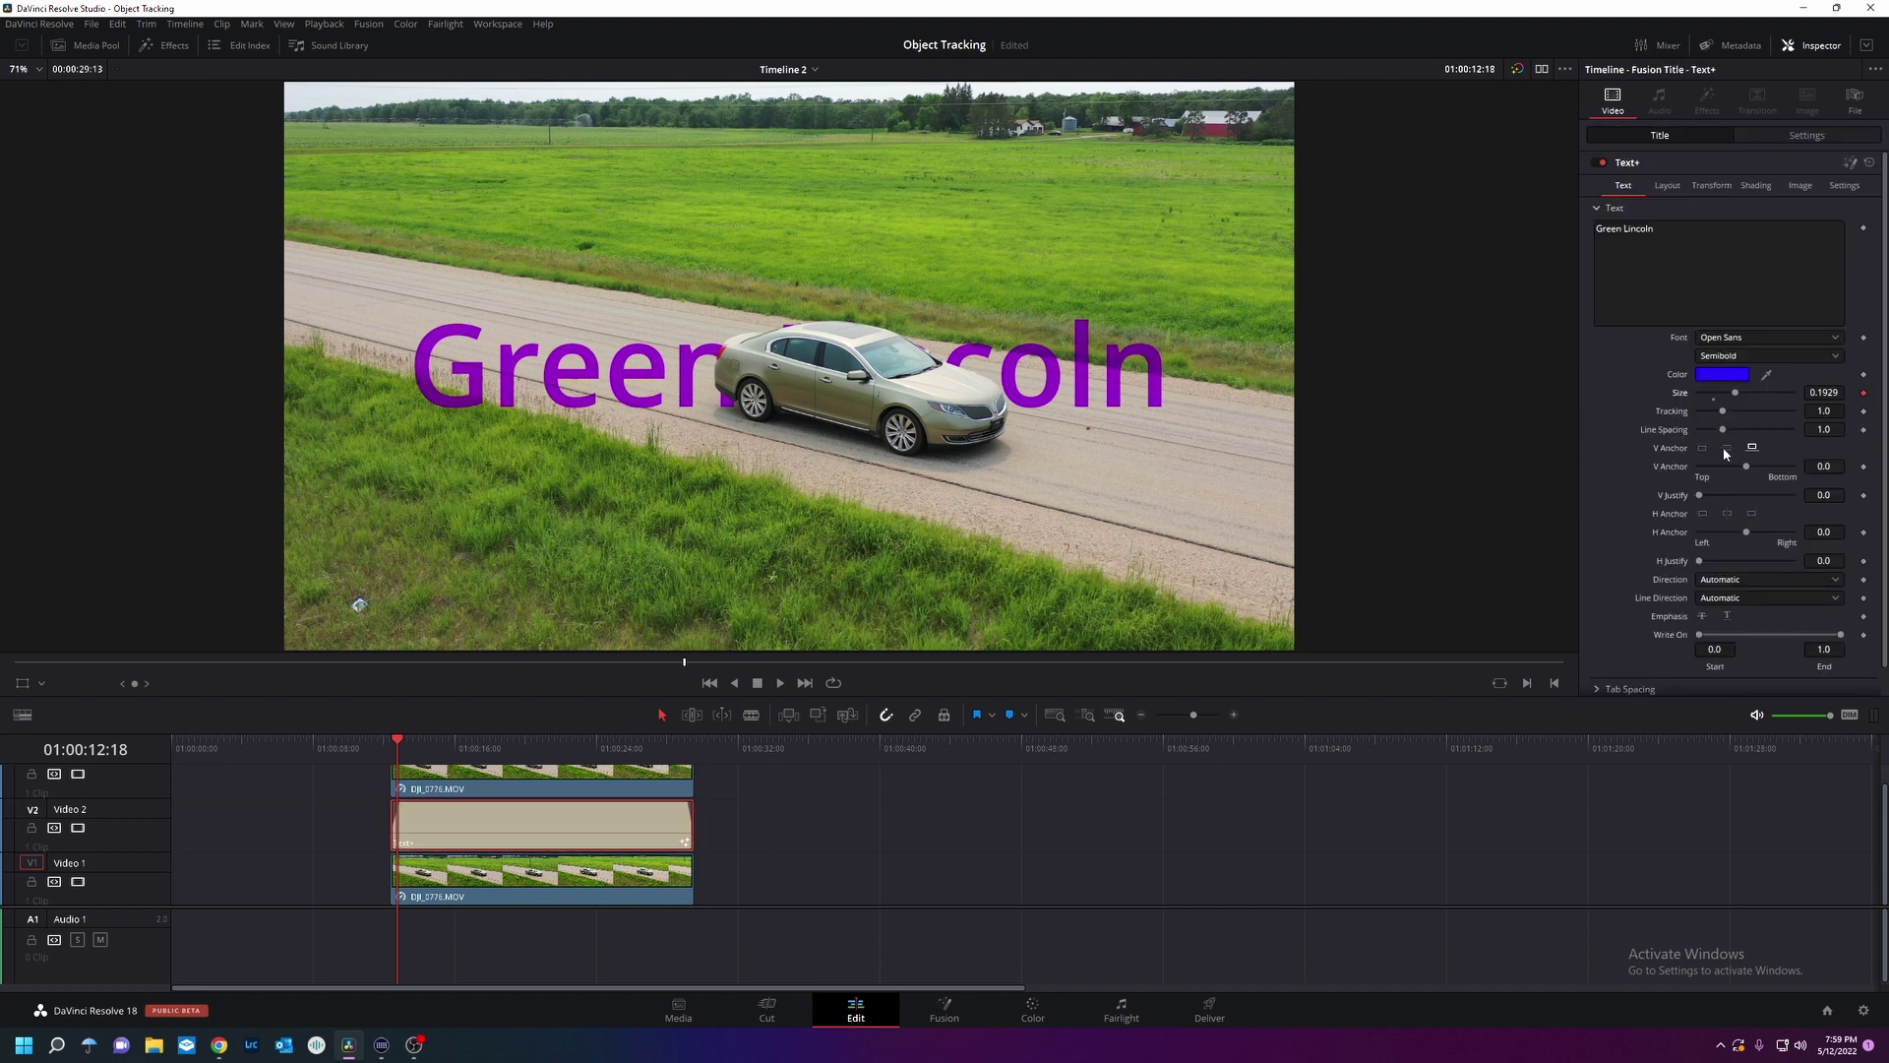
left_click(675, 747)
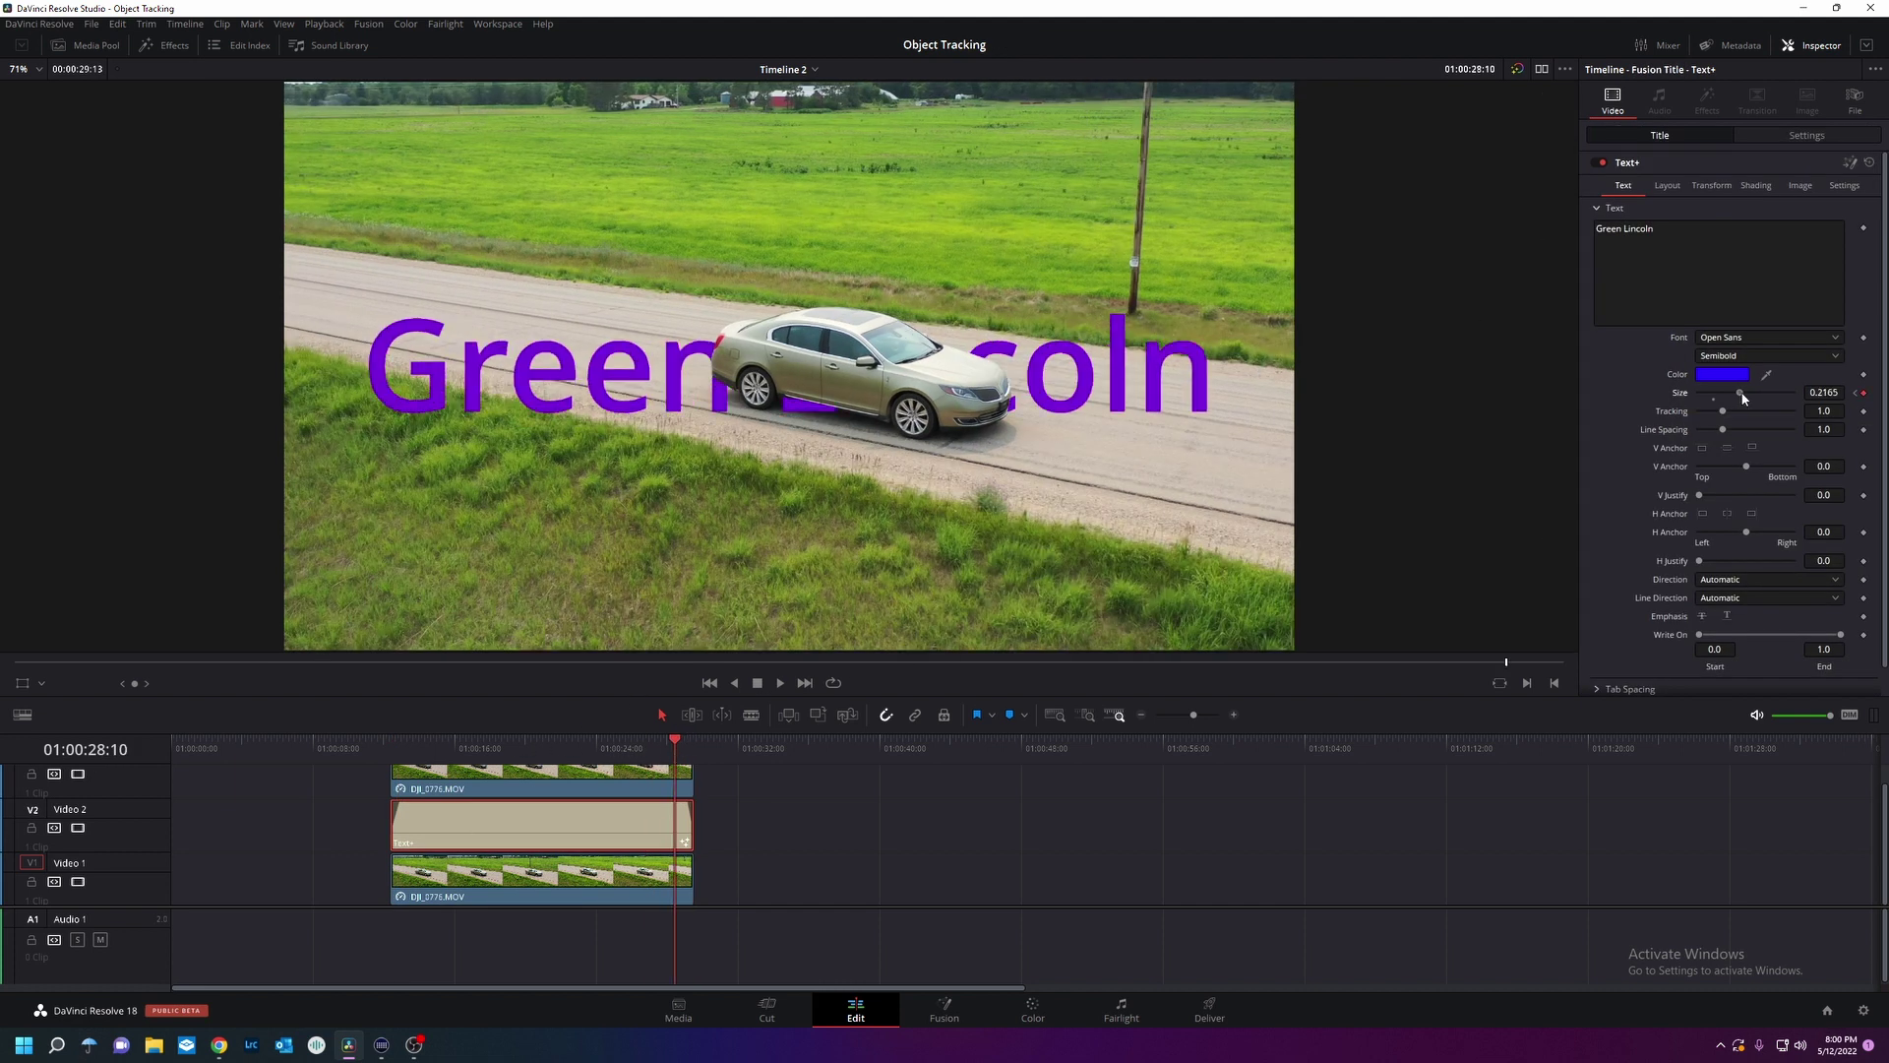
left_click(433, 748)
key("space")
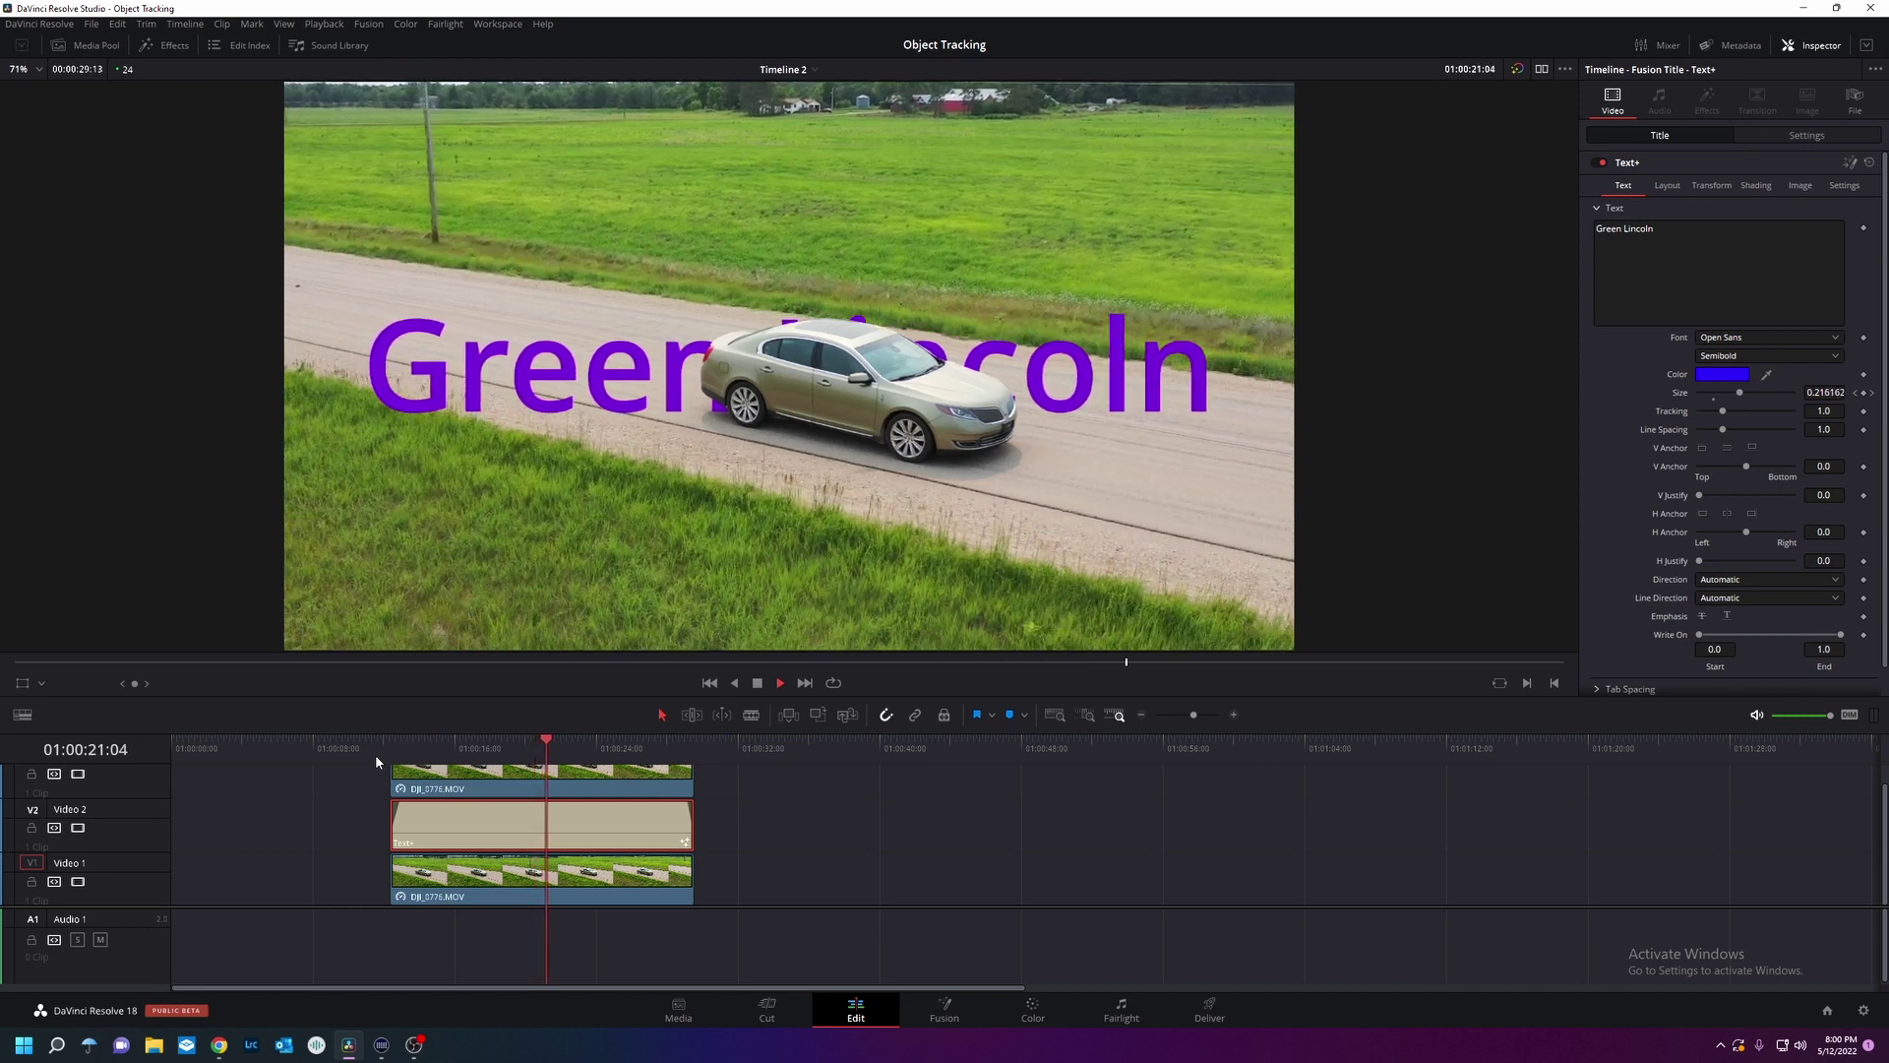
Step: Keyframe the title's Position at X -26, Y 286 on its first visible frame
key("space")
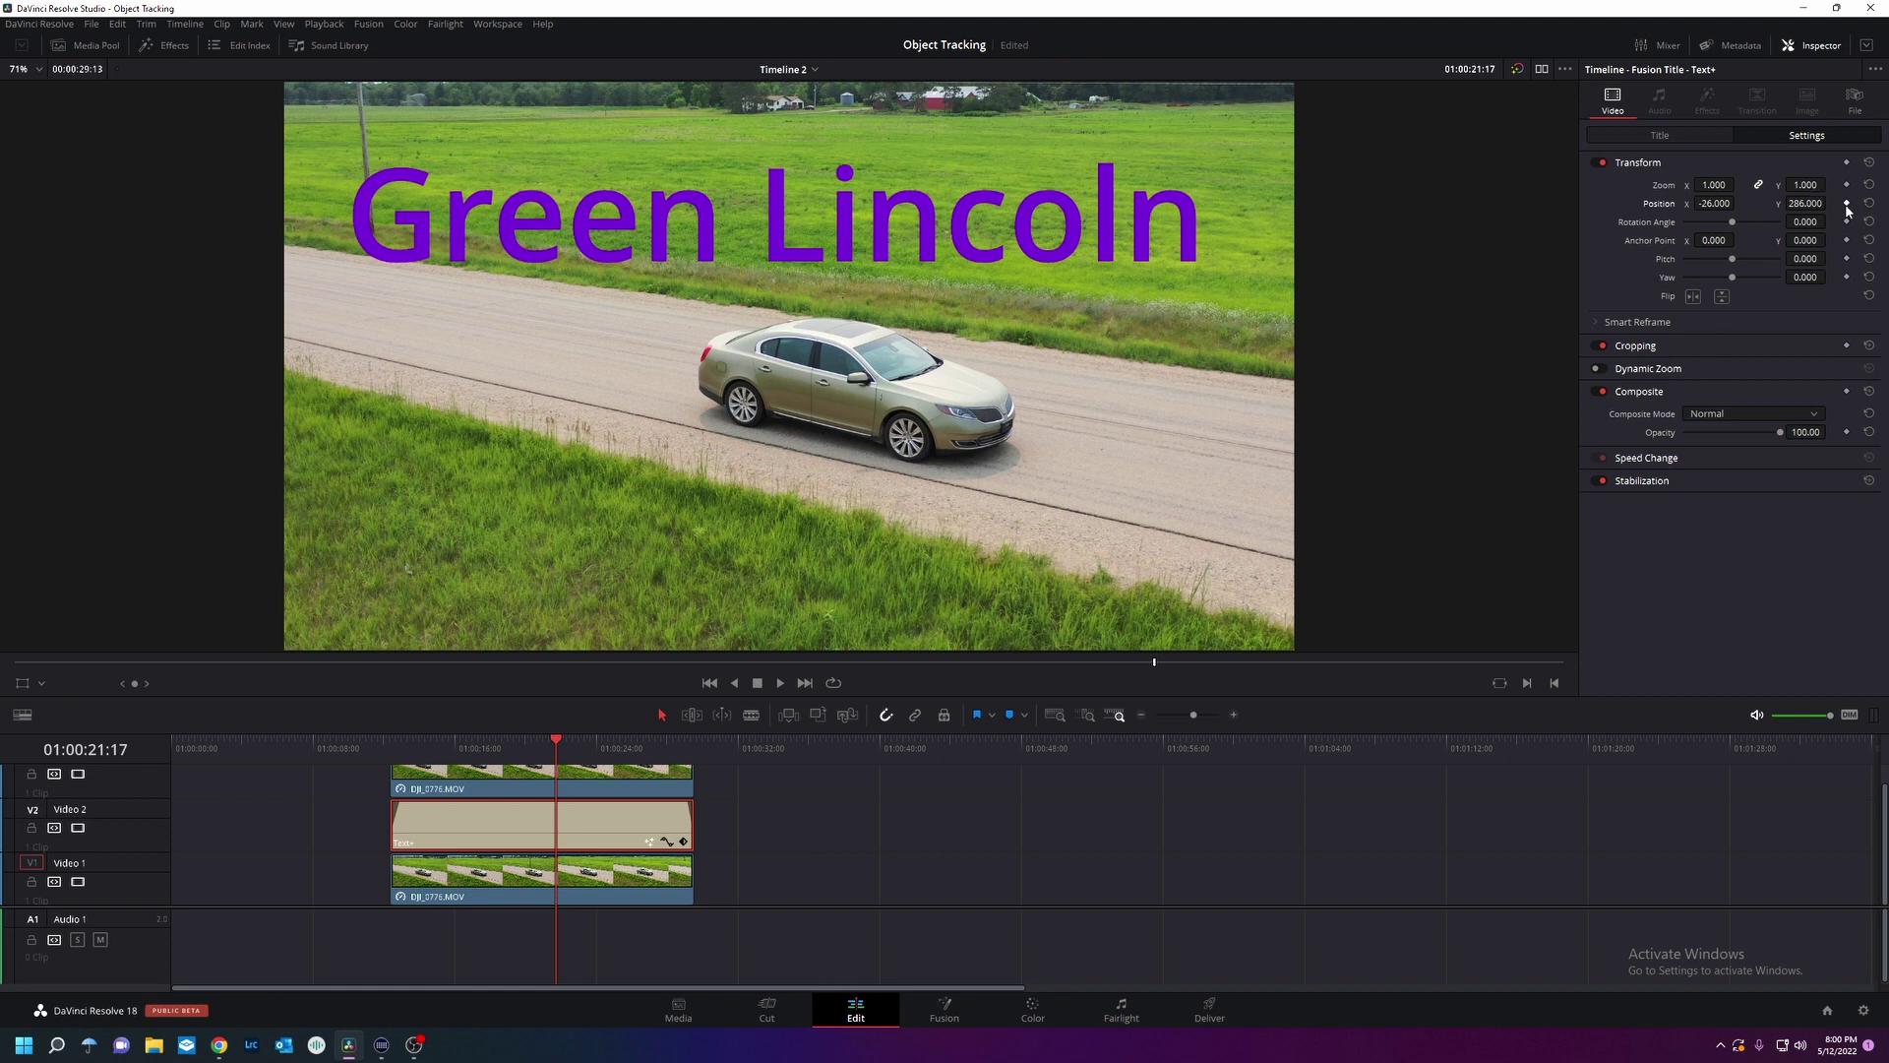
left_click(389, 754)
left_click_drag(393, 760, 411, 758)
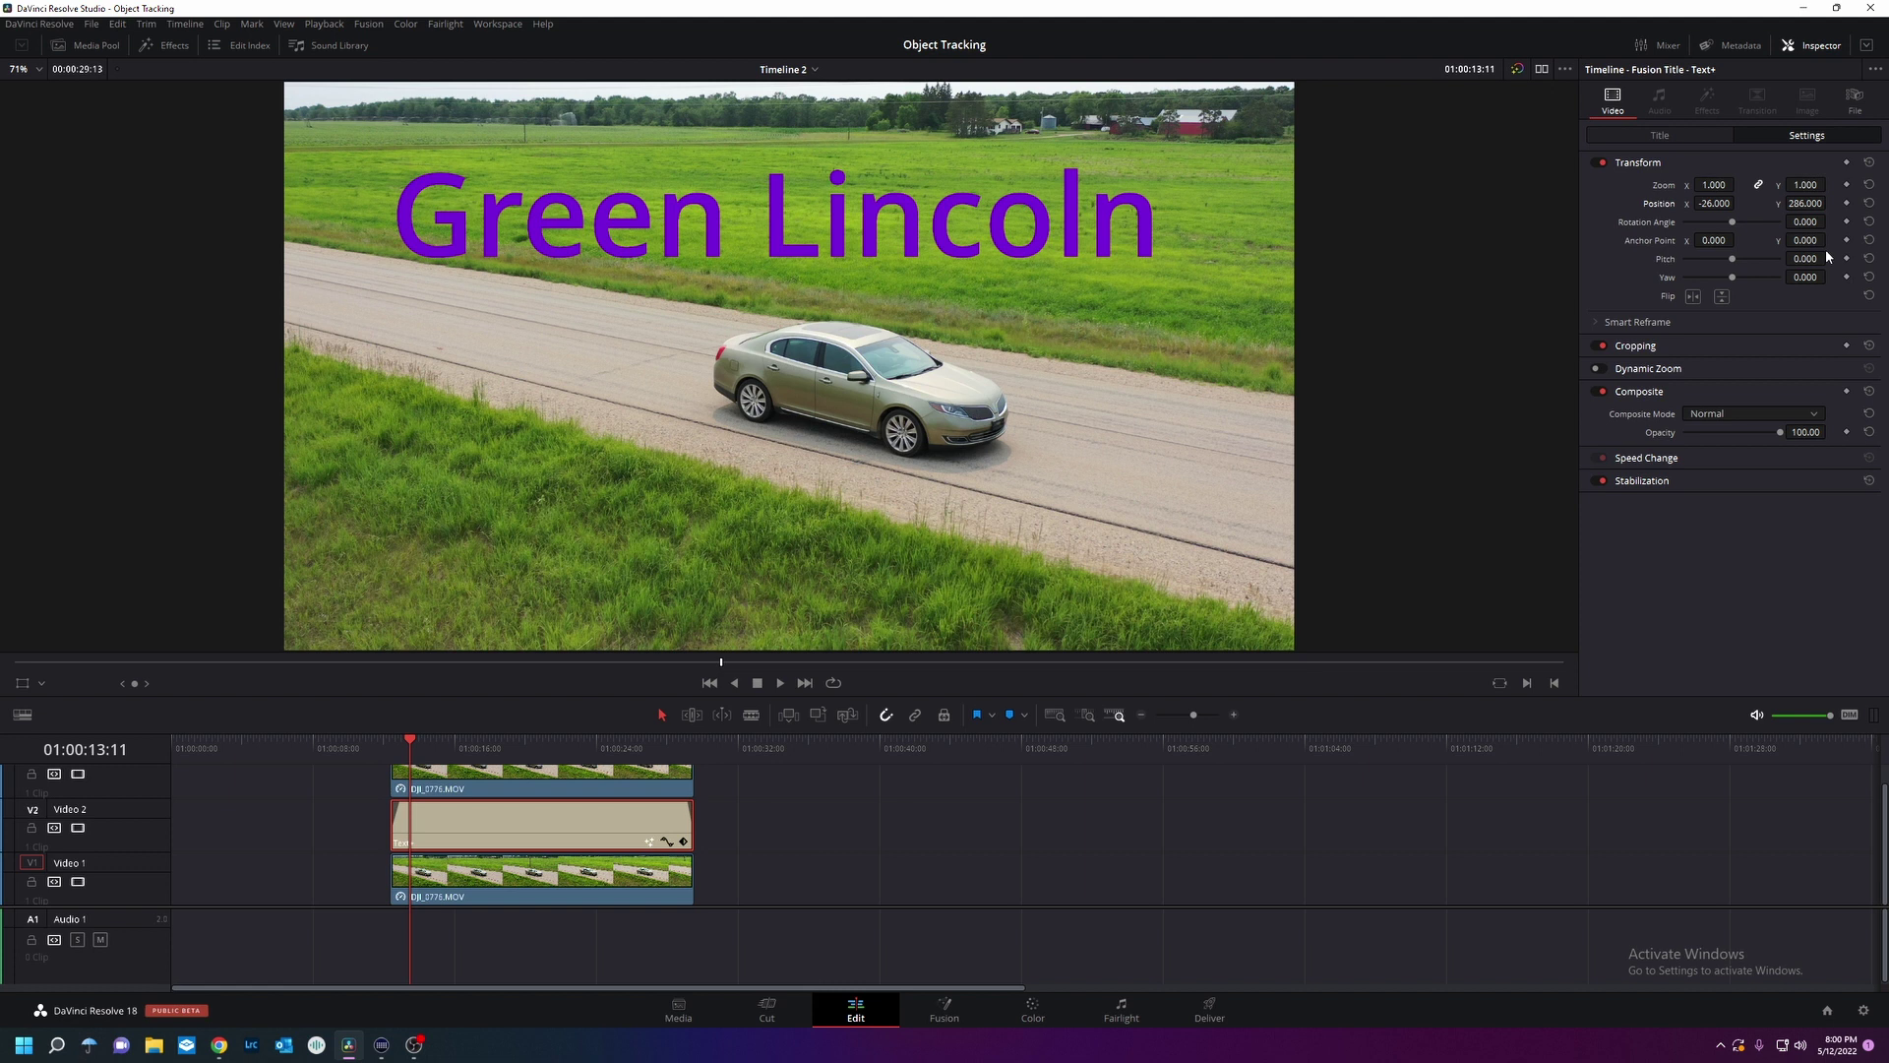
left_click(1845, 204)
left_click_drag(408, 736, 658, 736)
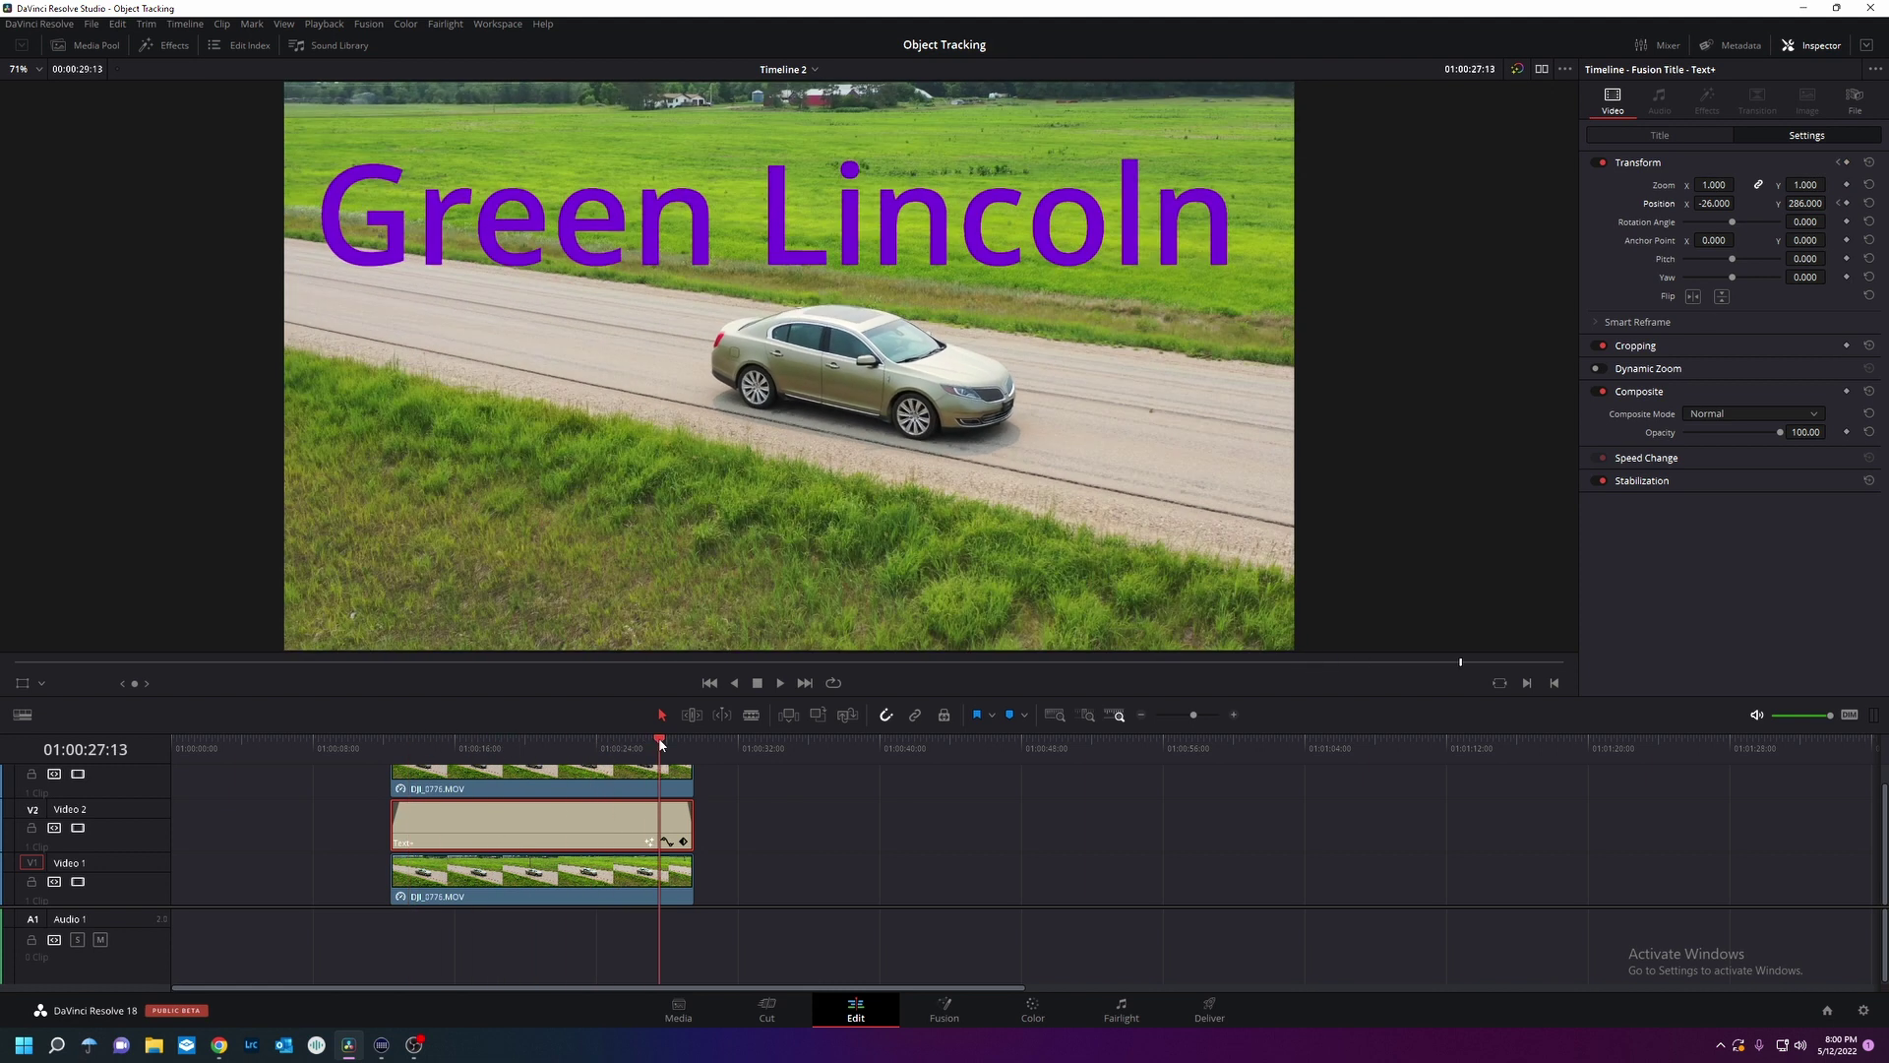